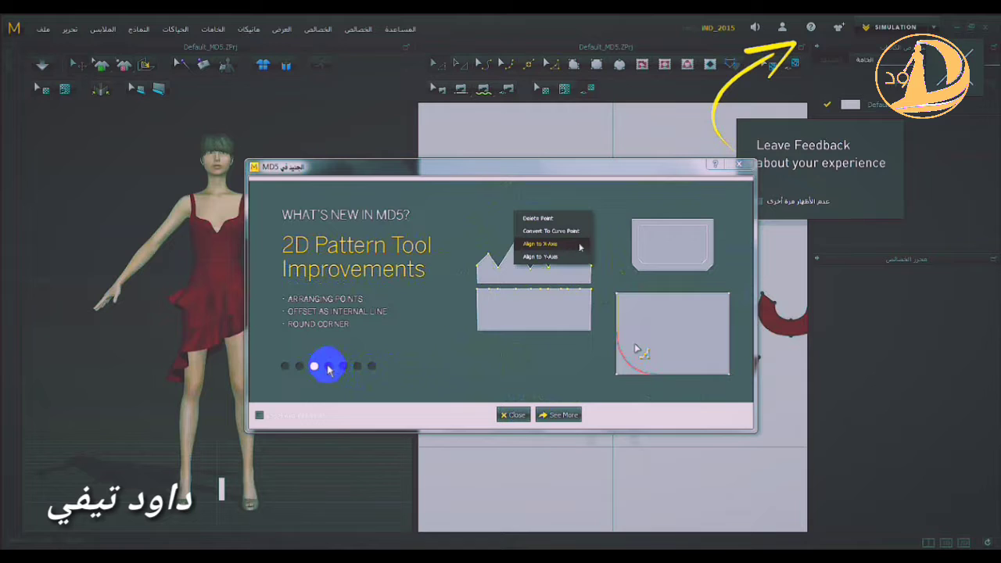
Step: Page through the remaining What's New slides, and dismiss the dialog along with the feedback notice
click(329, 366)
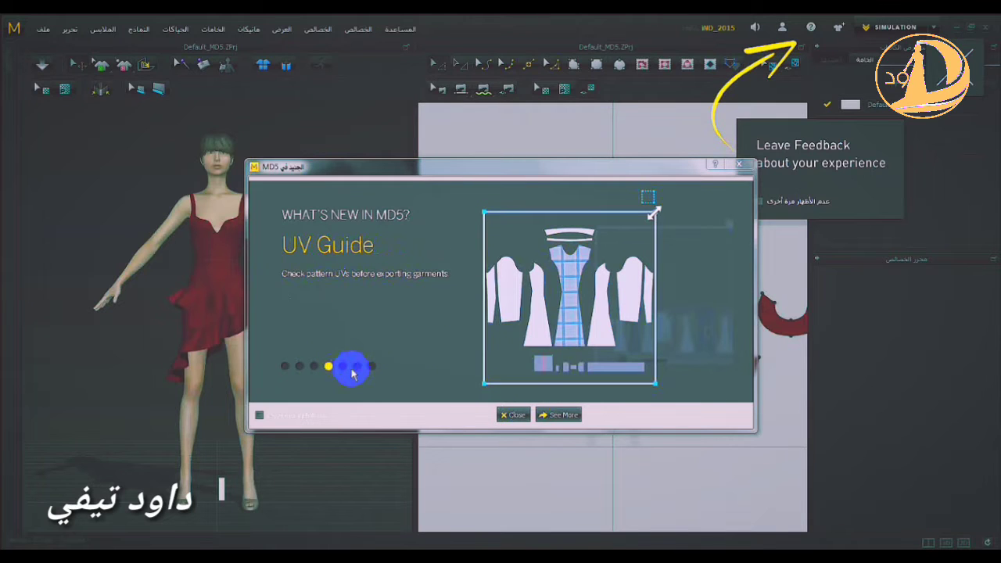
click(343, 366)
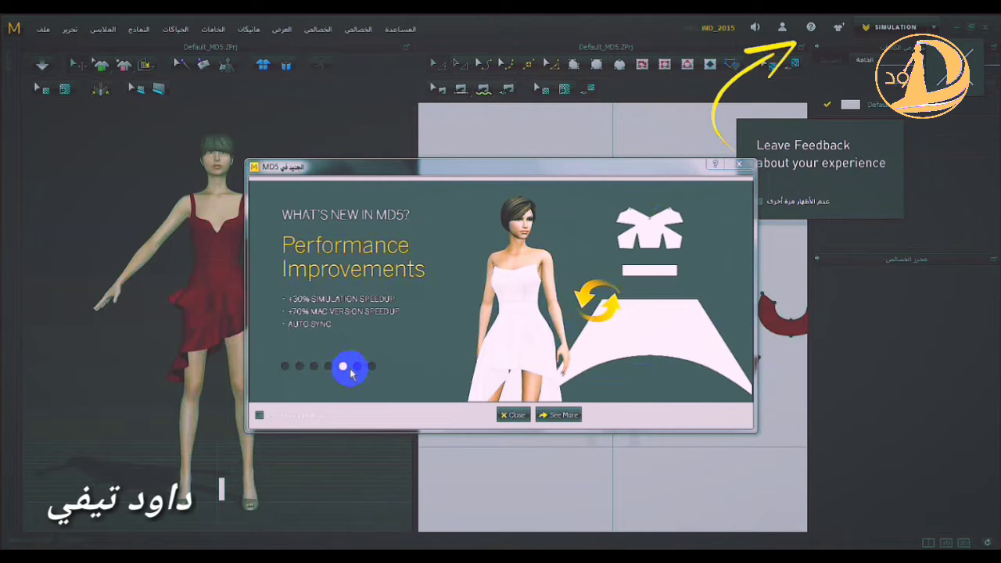
click(368, 379)
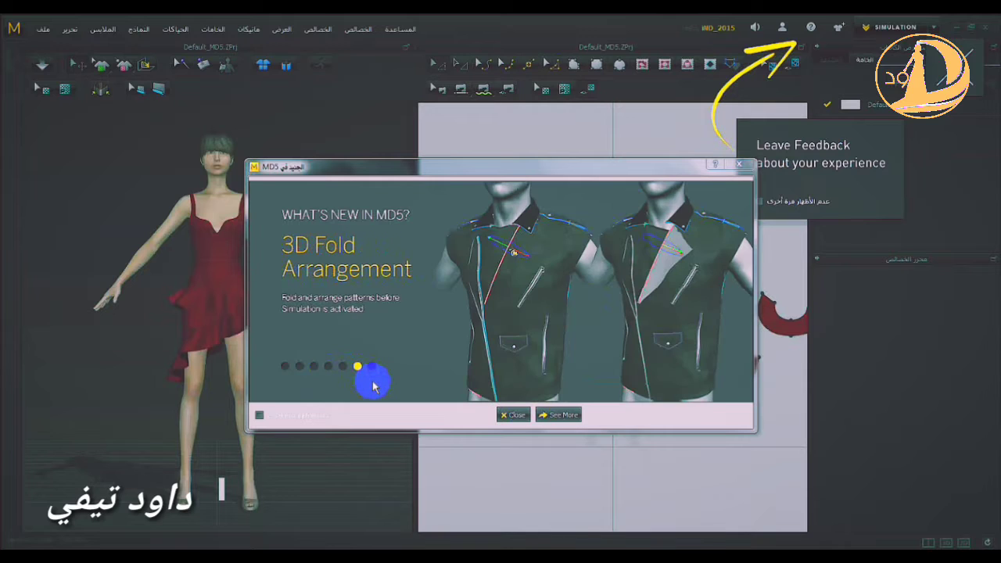
click(372, 367)
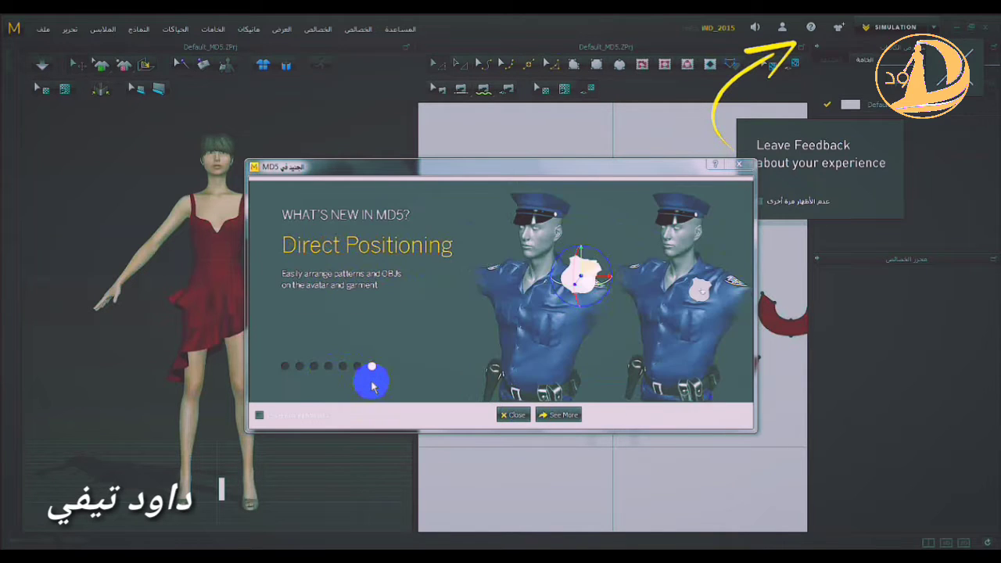
click(511, 416)
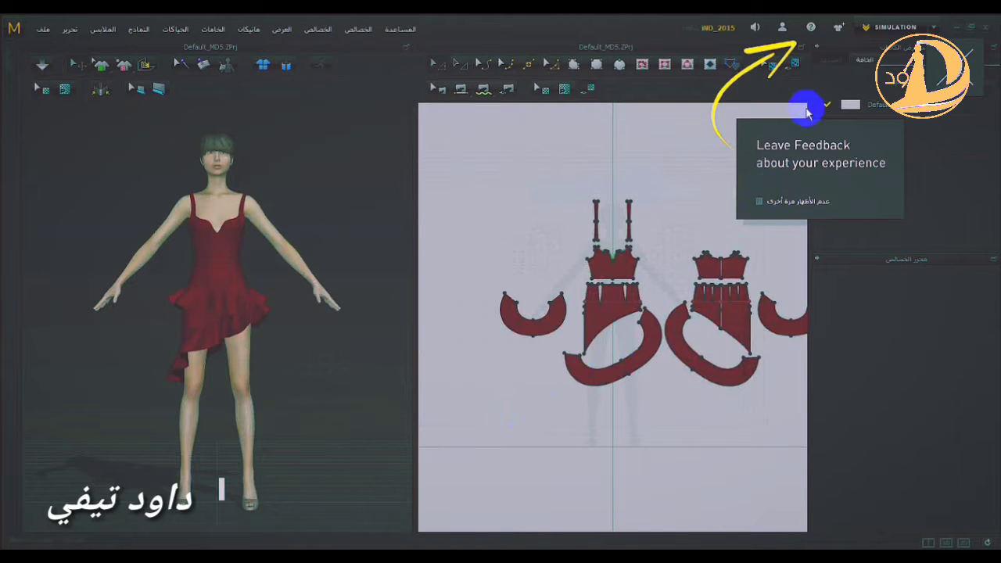
click(739, 173)
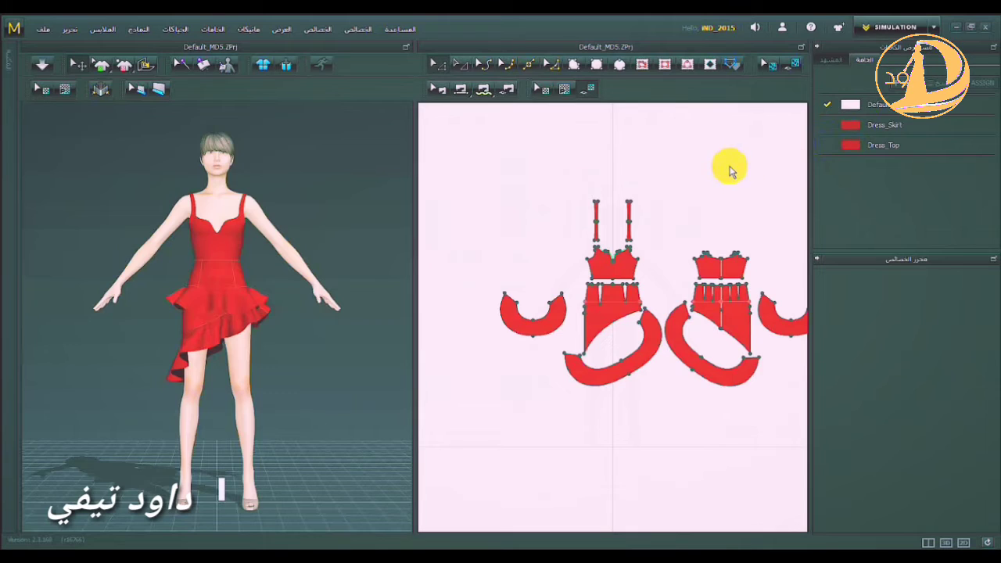
Step: Set the color of the Dress_Skirt fabric to the dark blue palette swatch 163298
click(852, 126)
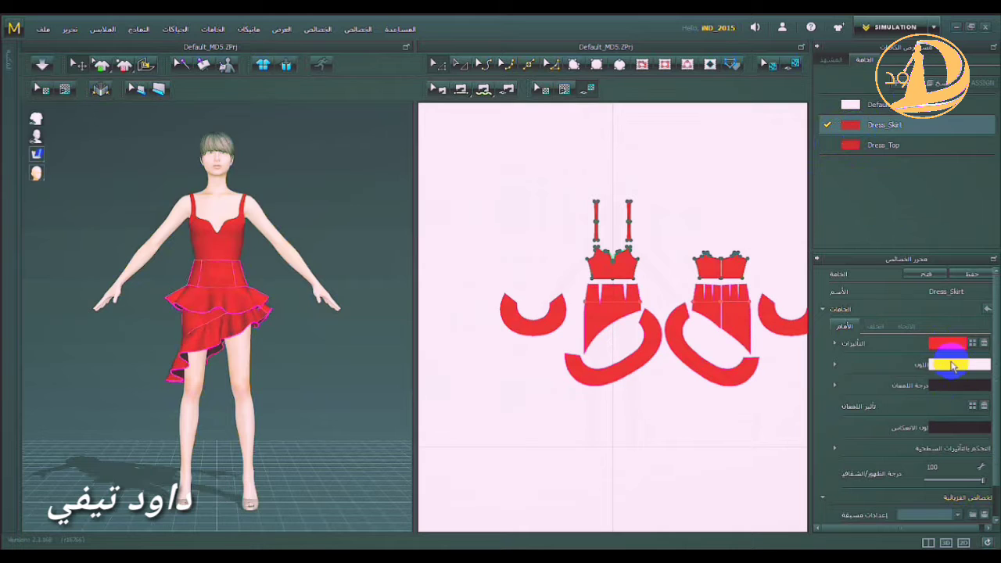
click(953, 365)
click(567, 182)
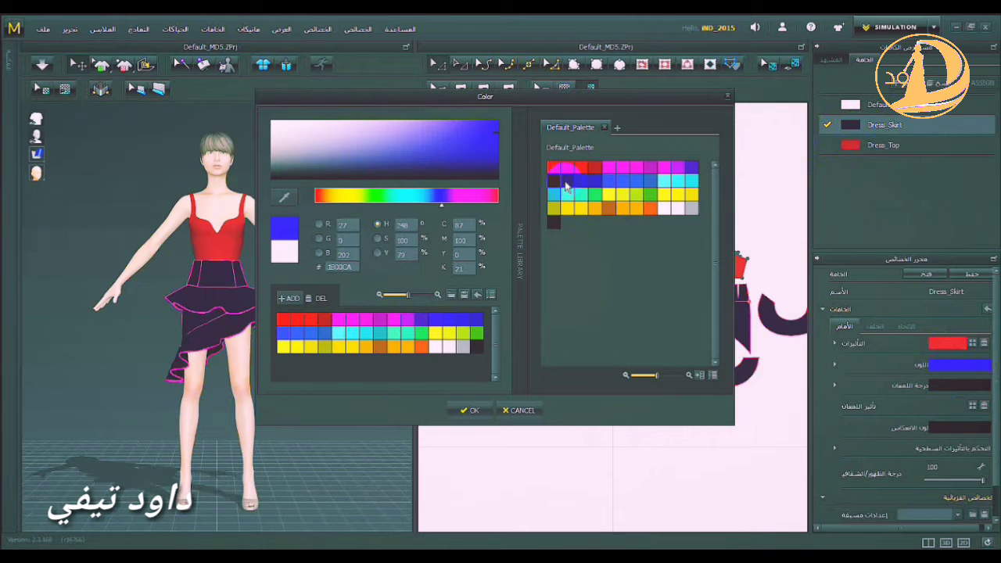
click(615, 185)
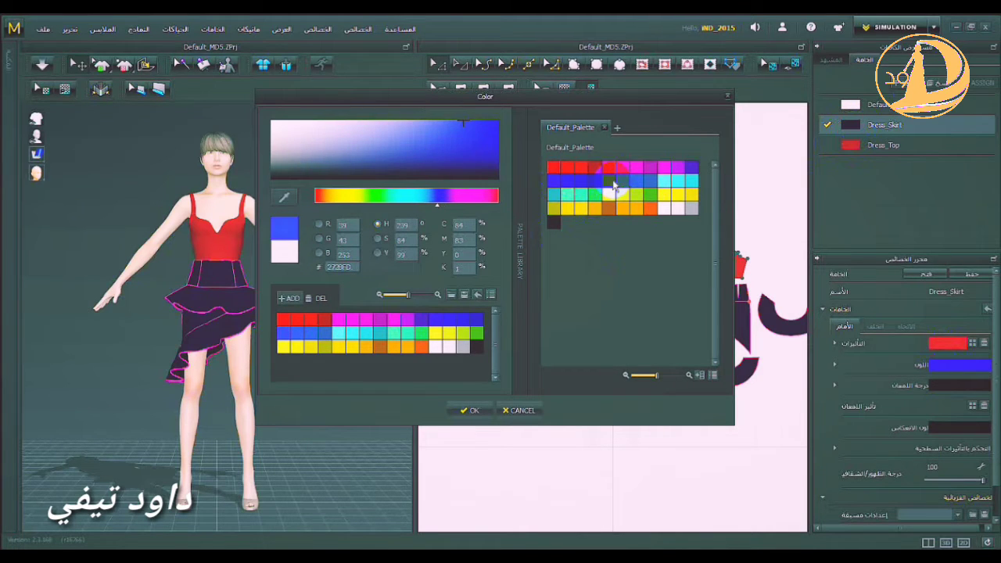
click(622, 186)
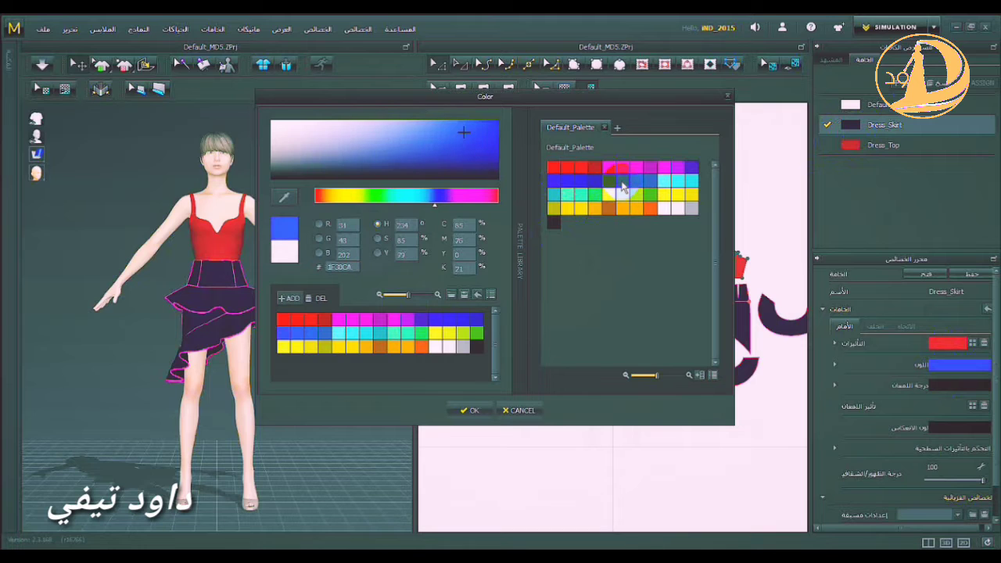
click(665, 167)
click(633, 186)
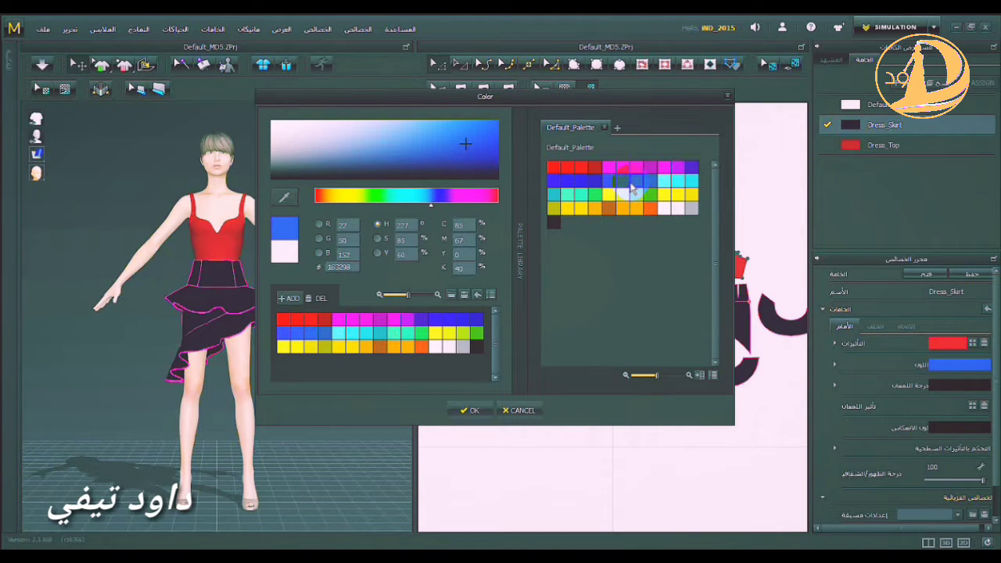
click(471, 410)
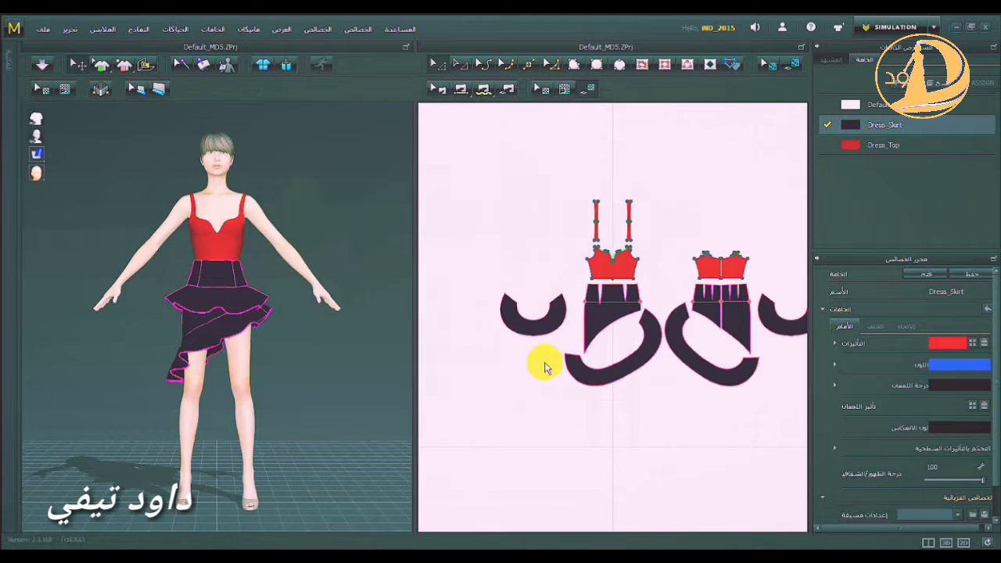
Step: Try several colors on the Dress_Top fabric with the hue range and preset swatches, ending on white FFFFFF
click(626, 269)
click(853, 149)
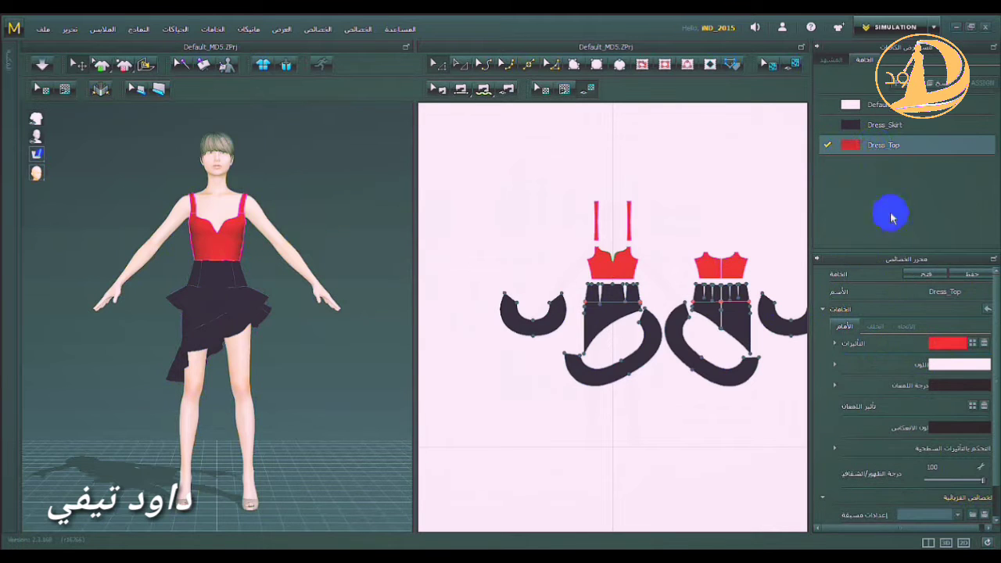
click(956, 366)
click(338, 196)
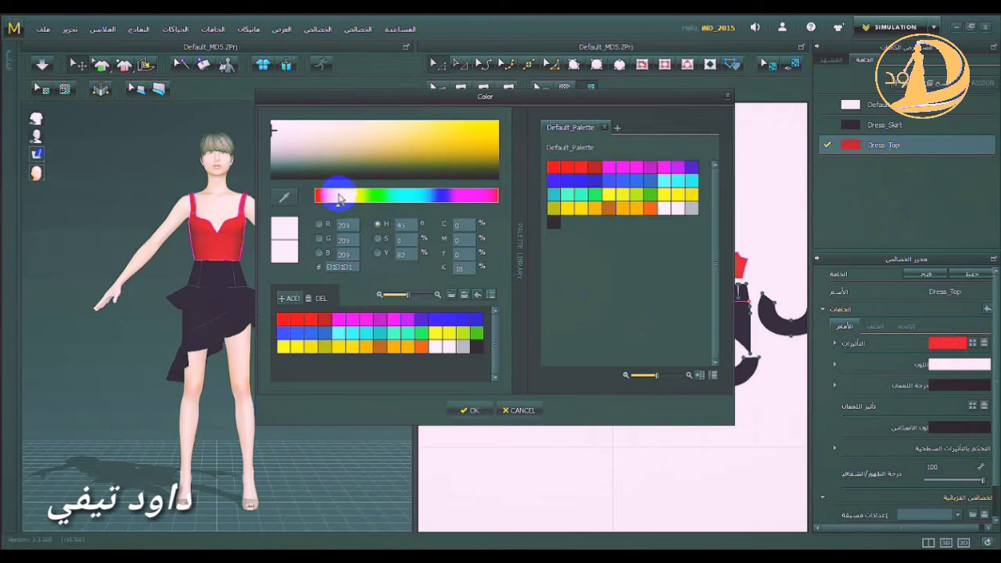
drag(338, 200, 323, 195)
click(326, 160)
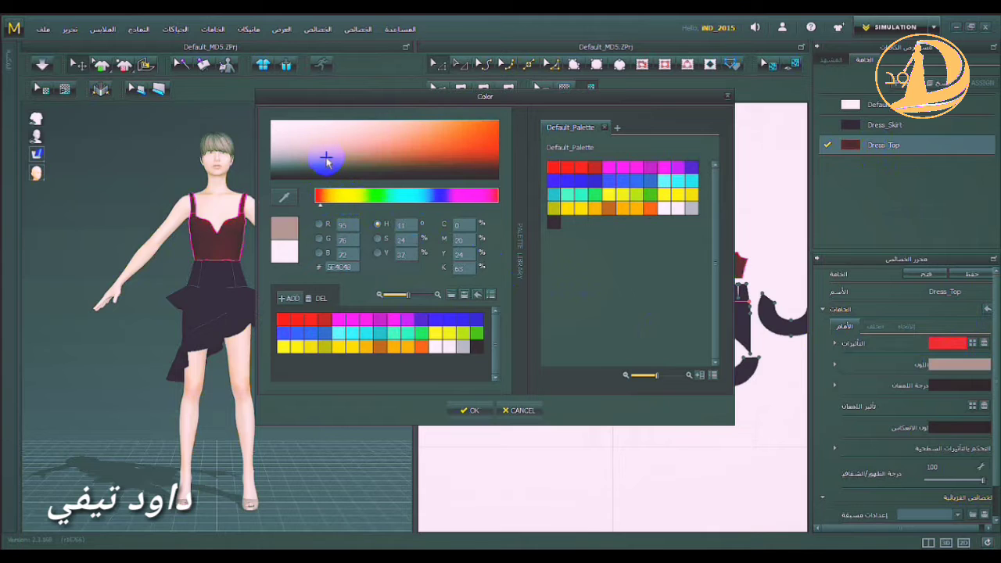
click(338, 318)
click(310, 319)
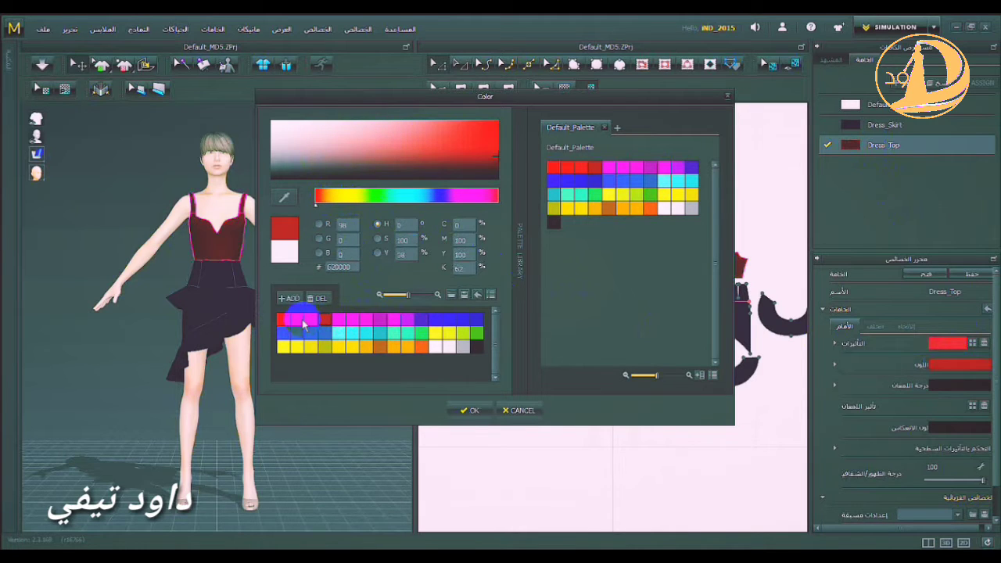
click(301, 335)
click(301, 348)
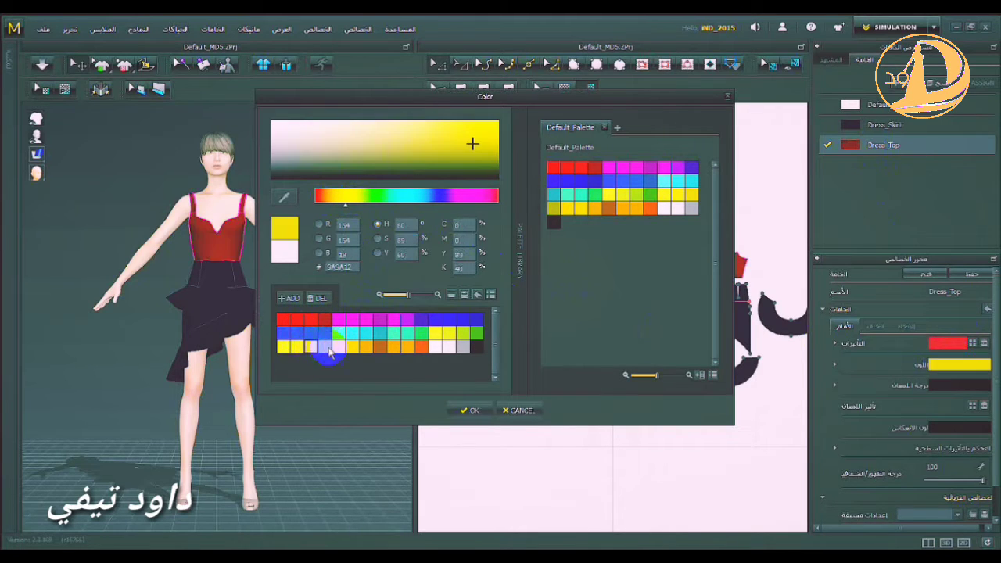
click(339, 348)
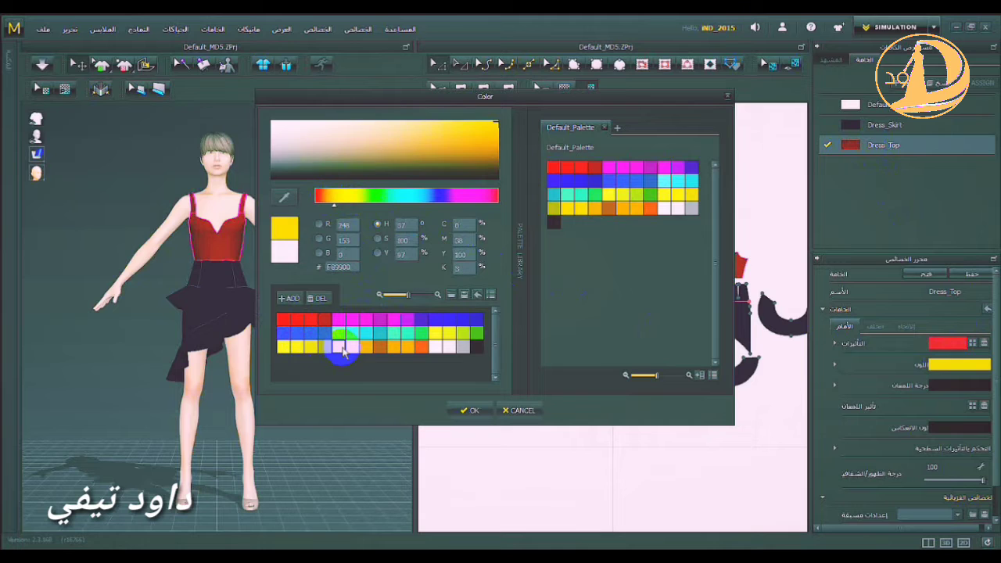
click(474, 347)
click(452, 347)
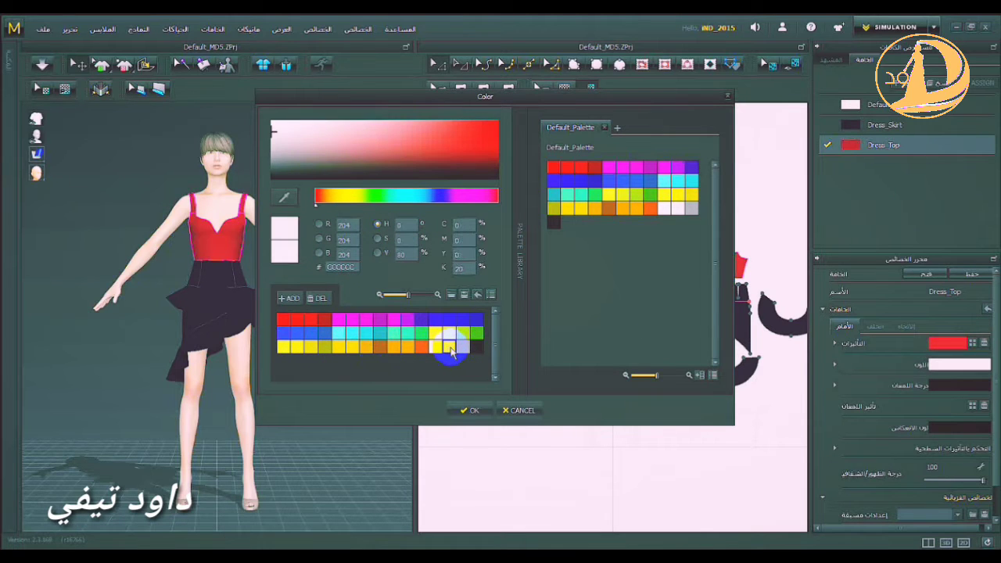
click(468, 409)
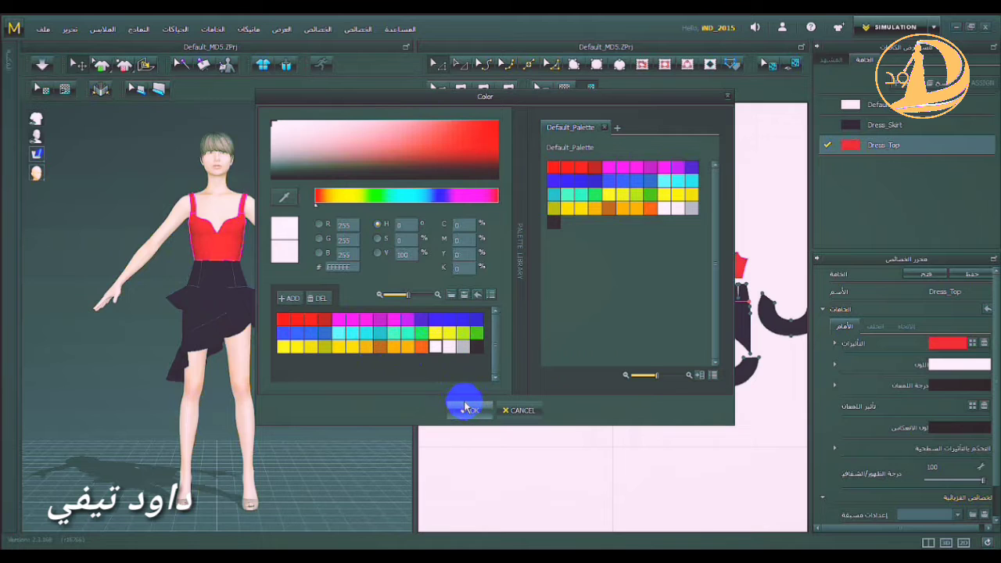
Step: Enlarge the palette library swatches and apply a light swatch from their last row to the Dress_Top fabric
click(646, 378)
drag(667, 382, 679, 383)
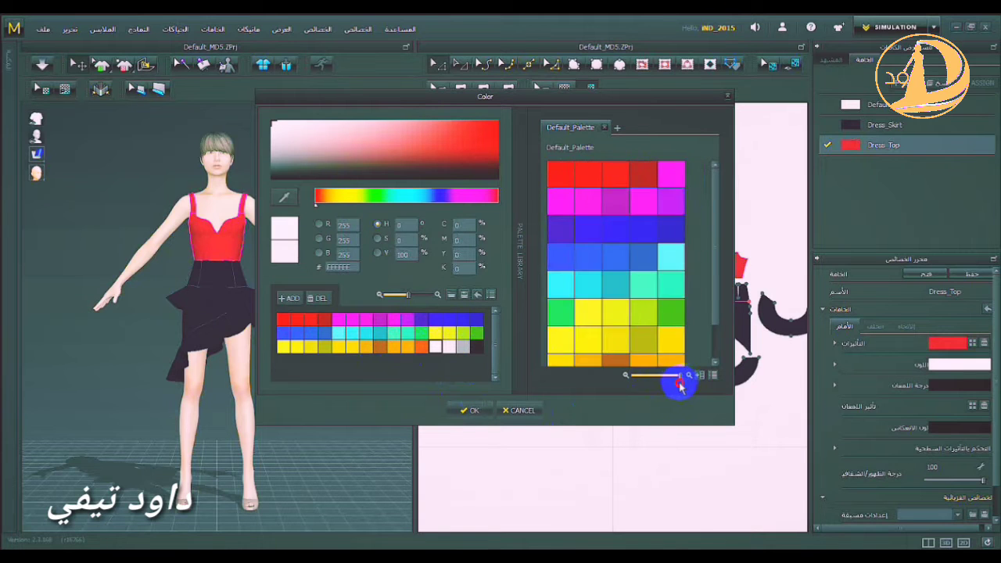
click(613, 328)
click(587, 349)
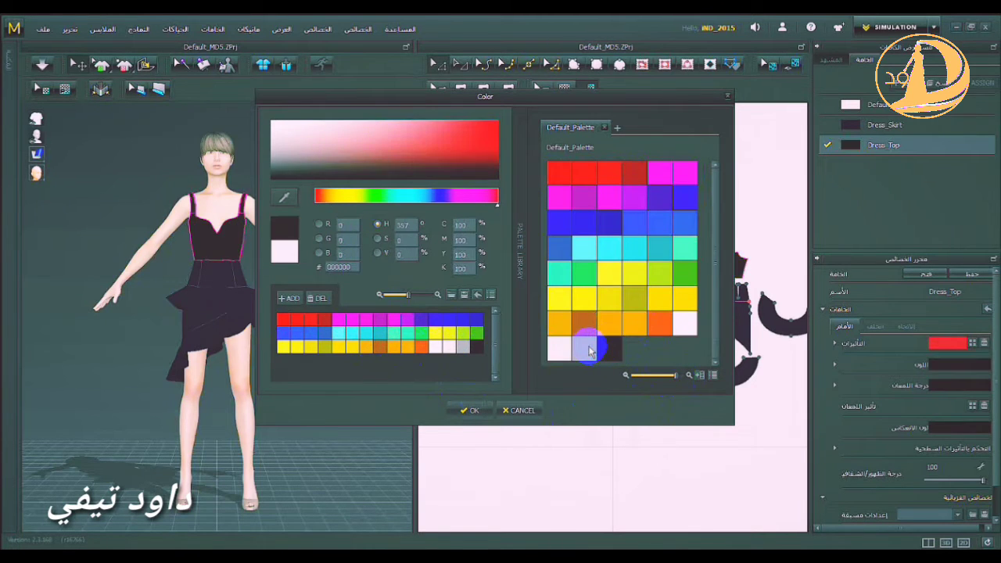
click(471, 410)
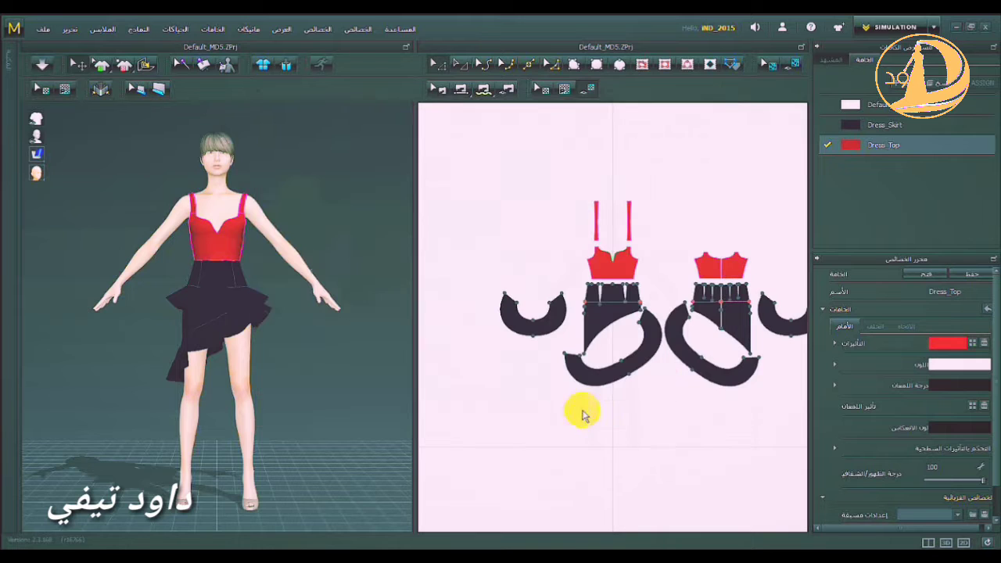
Step: Shift the hue of the Dress_Top fabric's shininess color towards orange and accept the color
click(943, 397)
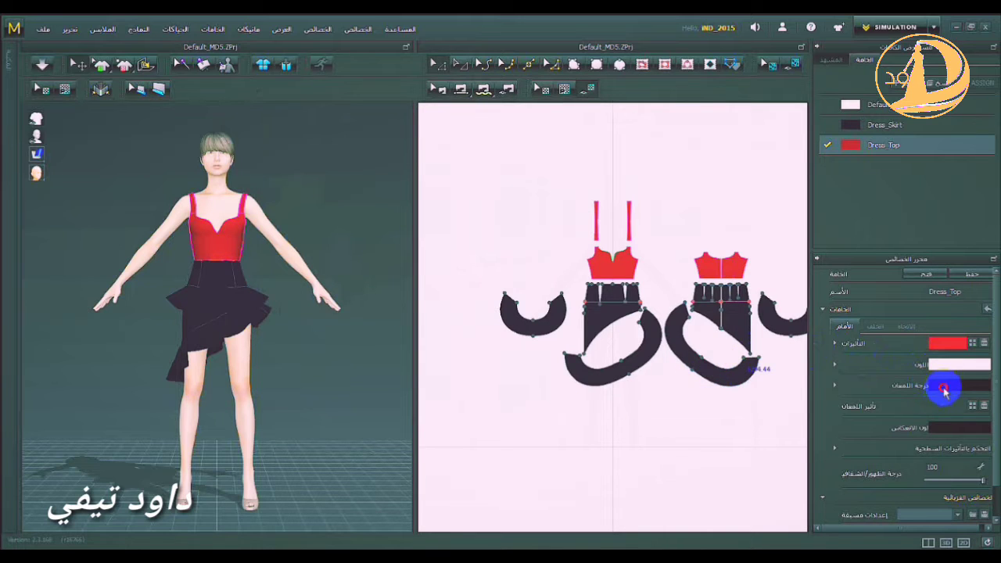
click(340, 197)
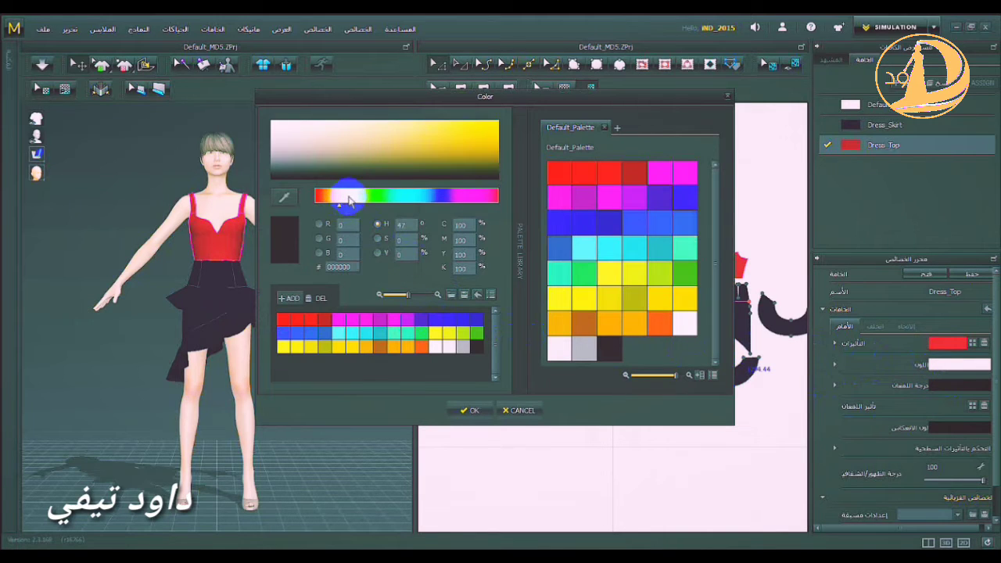
click(325, 195)
click(470, 410)
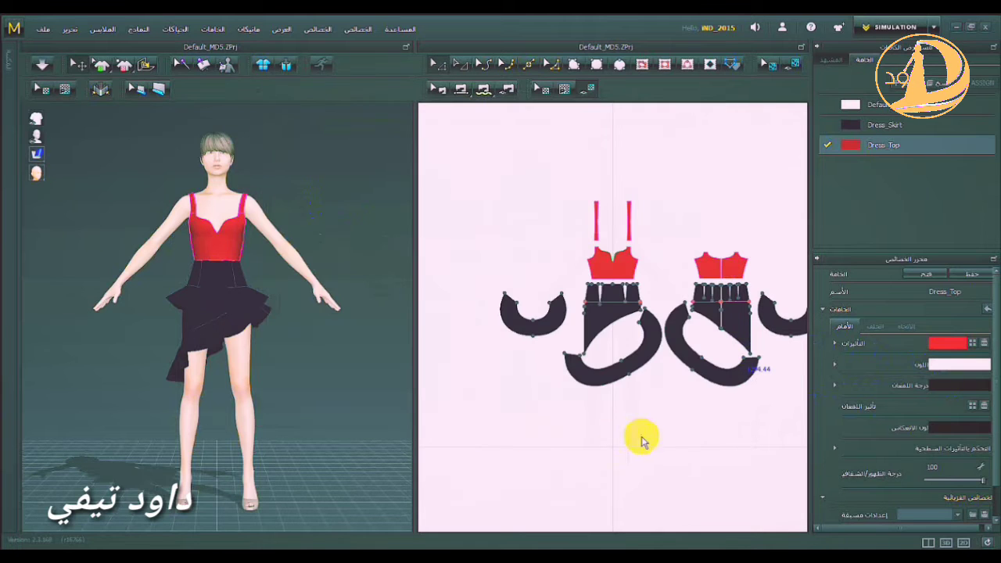
Step: Try widening the two long hem ruffle patterns by pulling their outer edge points, and pull the points back in
click(693, 374)
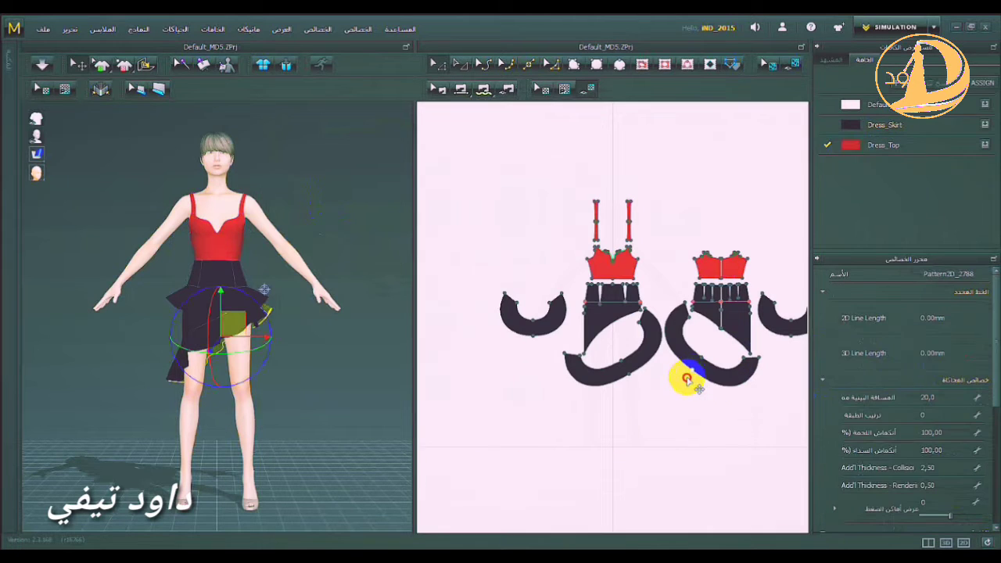
drag(674, 400, 690, 430)
click(674, 413)
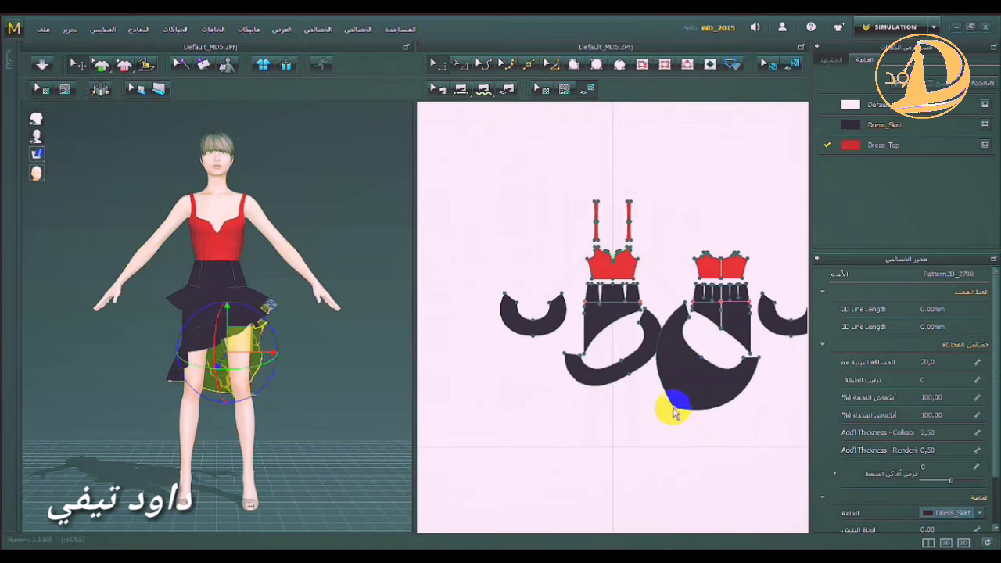
drag(677, 409, 648, 402)
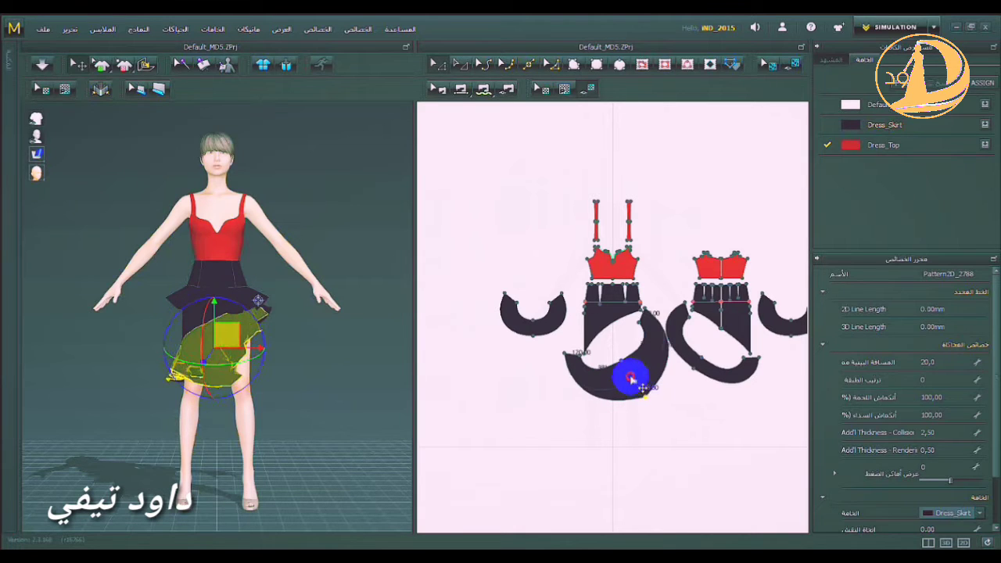
drag(632, 378, 630, 375)
click(635, 426)
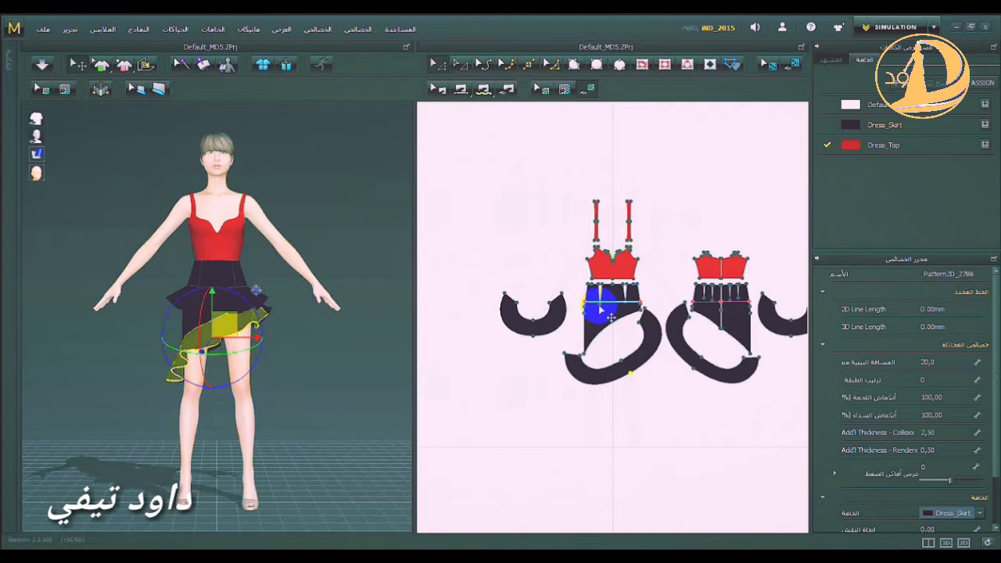
Step: Select the neckline center point of the front bodice pattern in the 2D layout
click(557, 307)
click(619, 245)
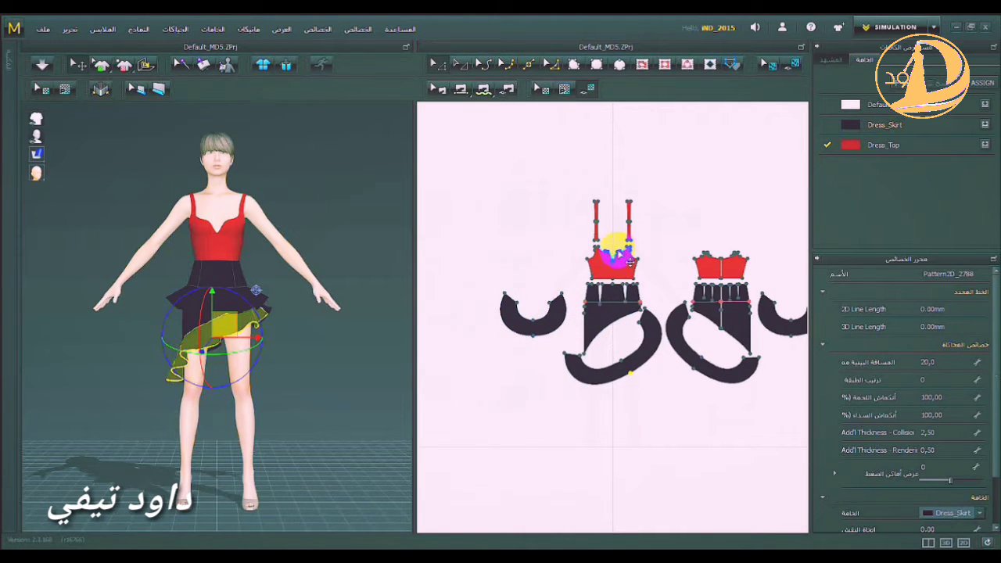
click(618, 265)
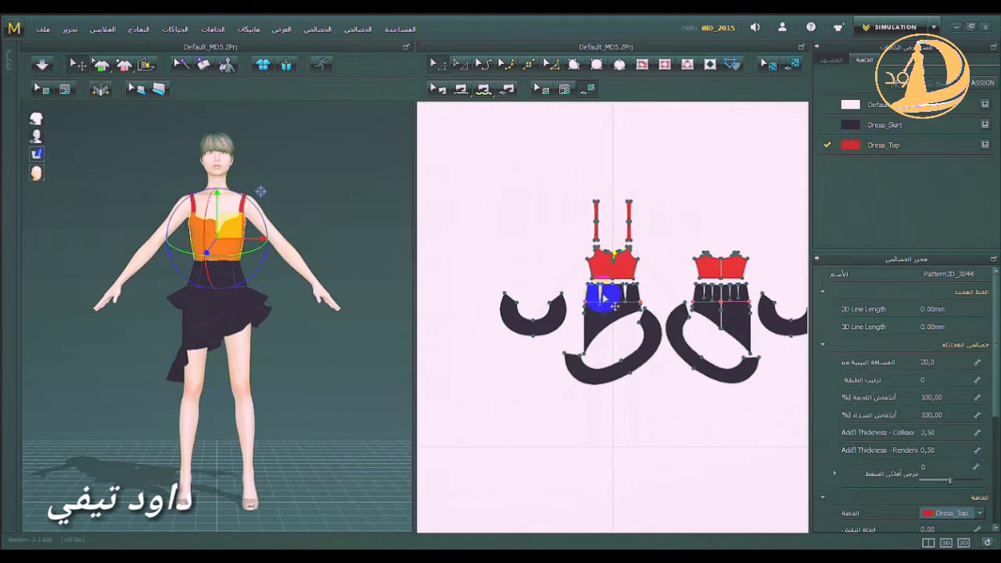
Step: Move the front skirt pattern slightly within the 2D layout
scroll(590, 310, up, 5)
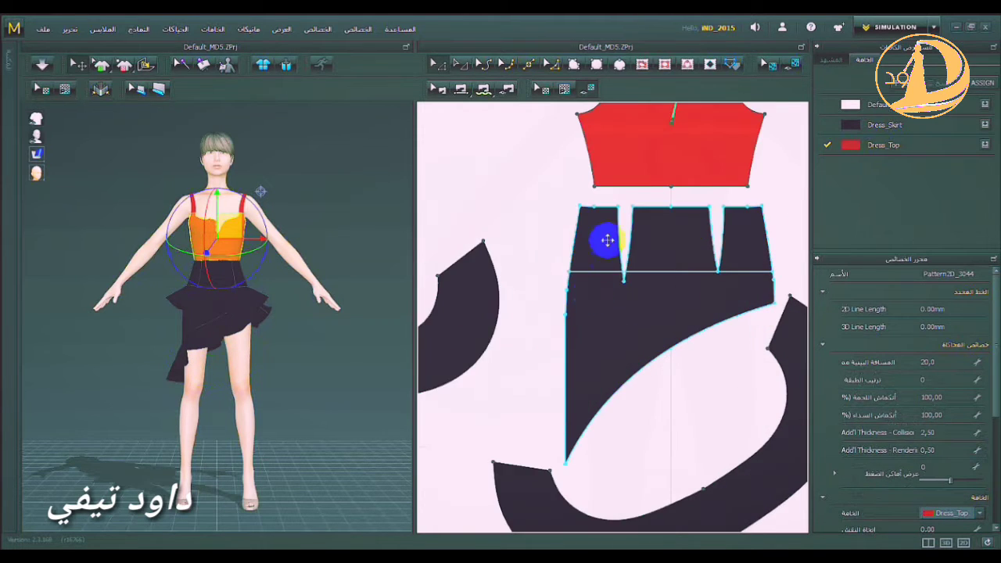
click(607, 347)
drag(607, 347, 605, 239)
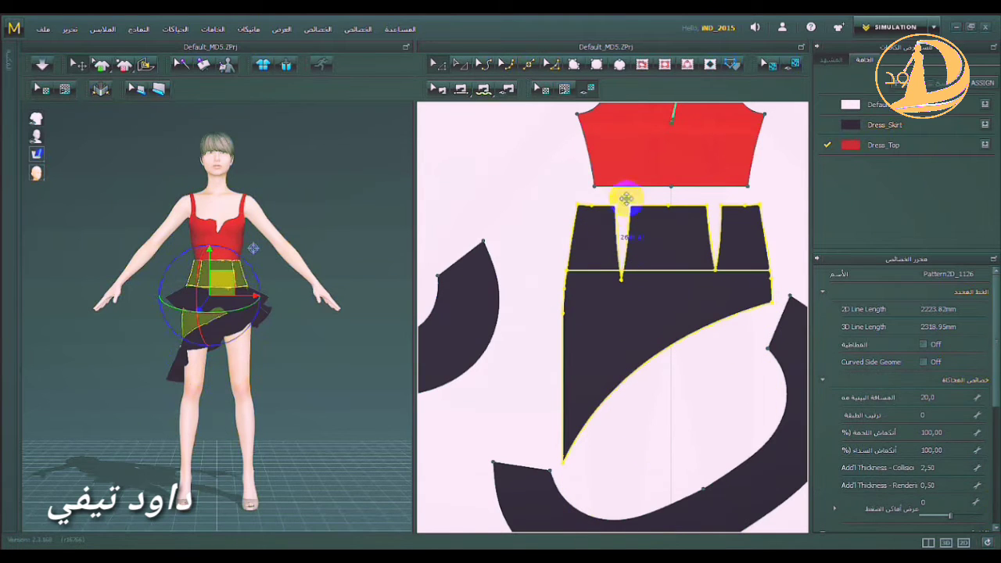
Step: Move the front bodice pattern down towards the waist edge of the front skirt pattern in the 2D layout
click(649, 142)
scroll(662, 149, down, 2)
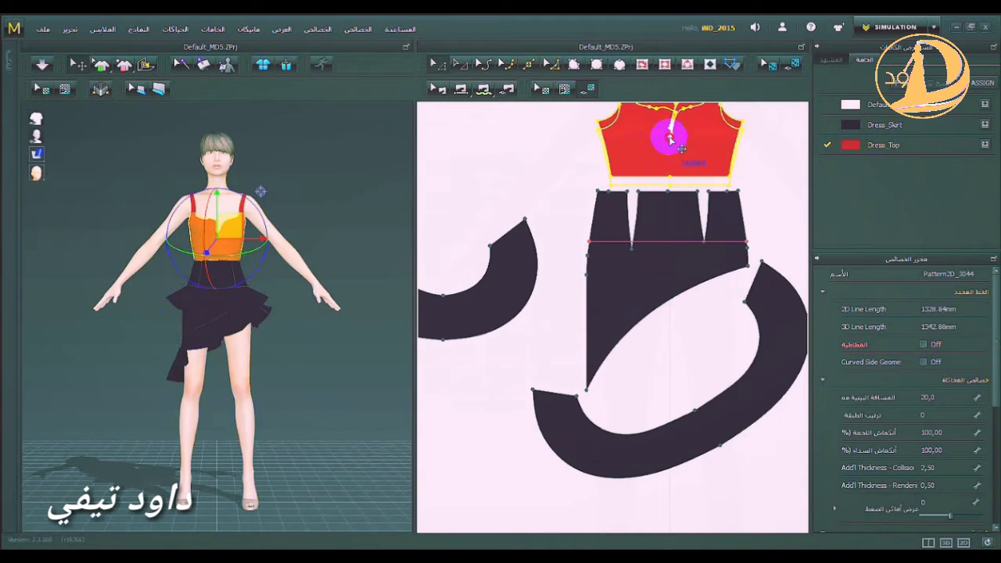
mouse_move(670, 139)
mouse_down()
mouse_move(657, 151)
mouse_move(673, 139)
mouse_up()
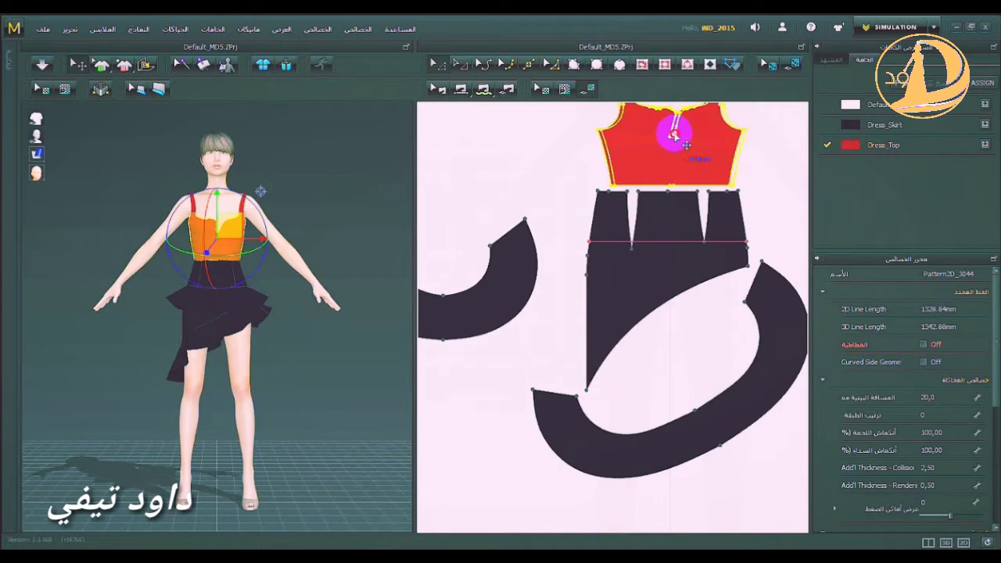
drag(675, 135, 673, 118)
click(669, 157)
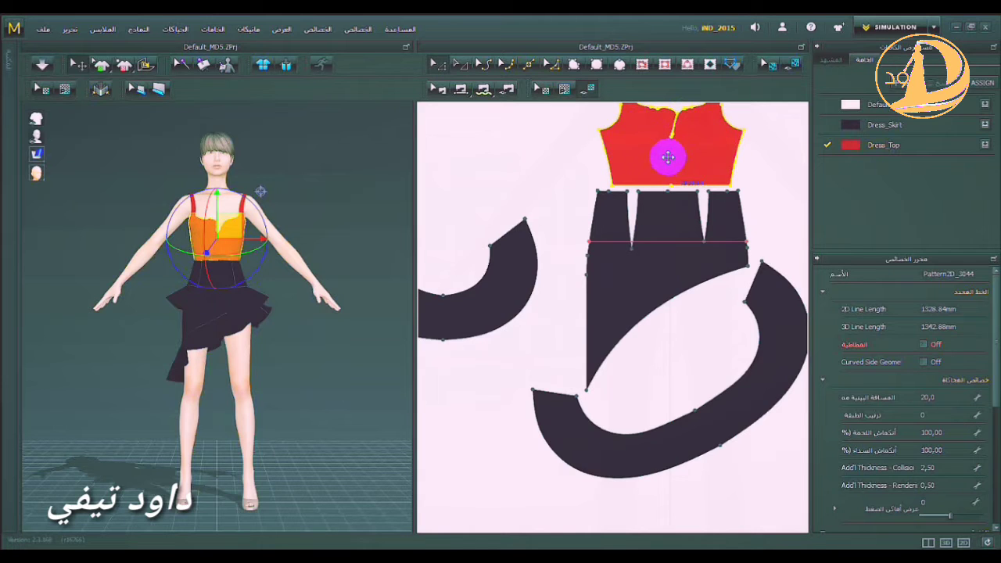
Step: Reshape the front bodice's neckline by moving its center point in the 2D layout, and clear the selection
scroll(613, 239, down, 5)
click(568, 188)
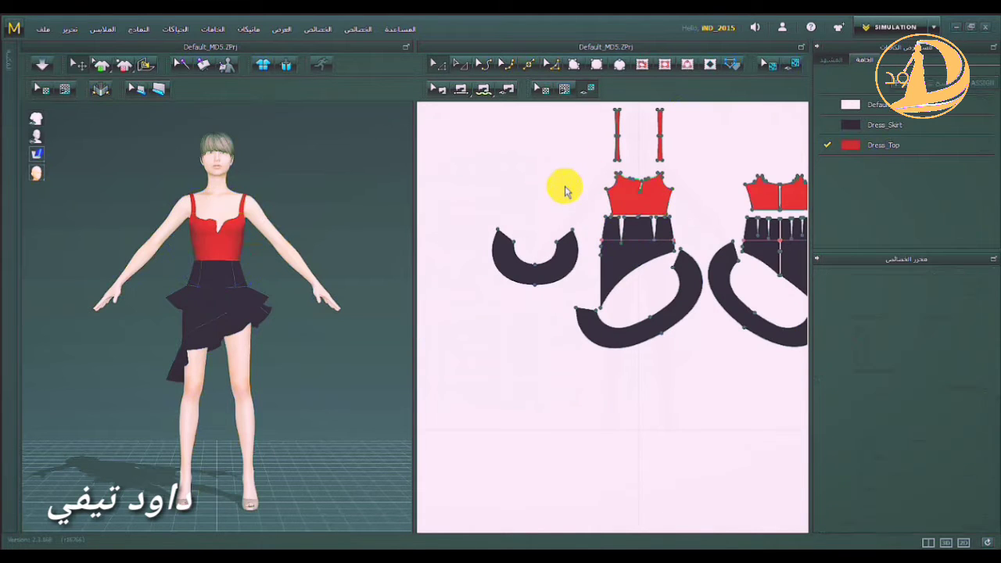
click(638, 192)
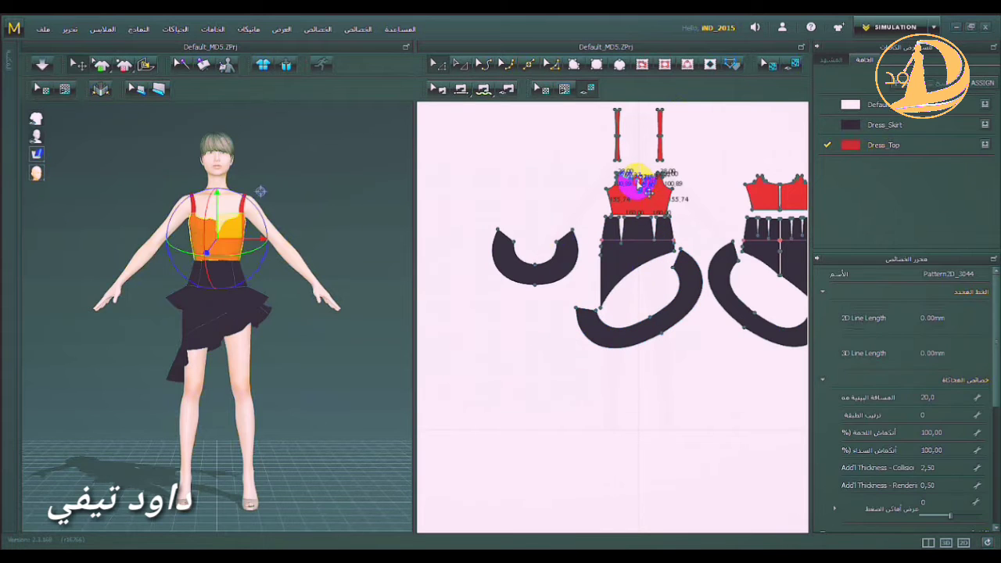
click(337, 236)
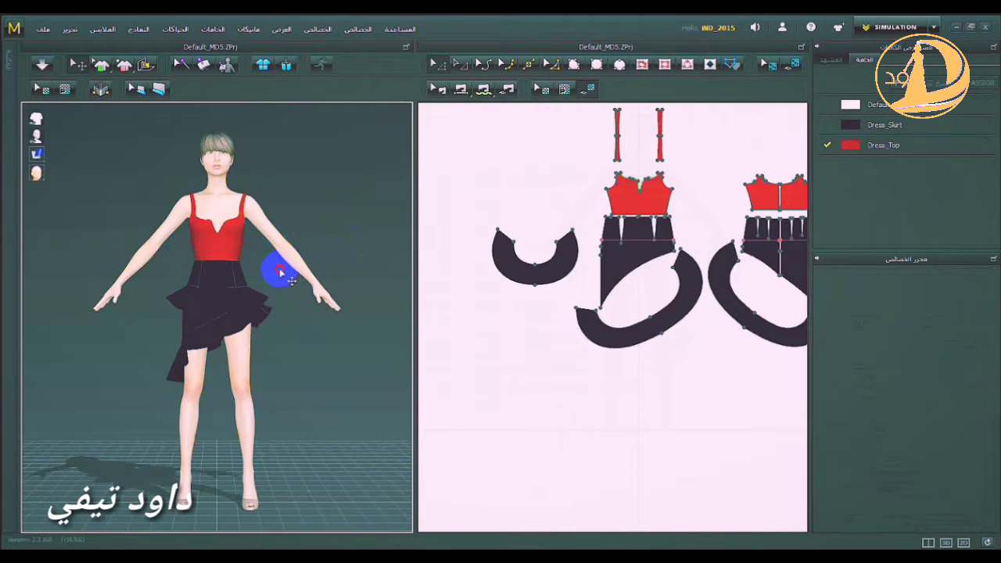
Step: Move the front hem ruffle slightly on the avatar in the 3D window and deselect it
scroll(235, 216, up, 10)
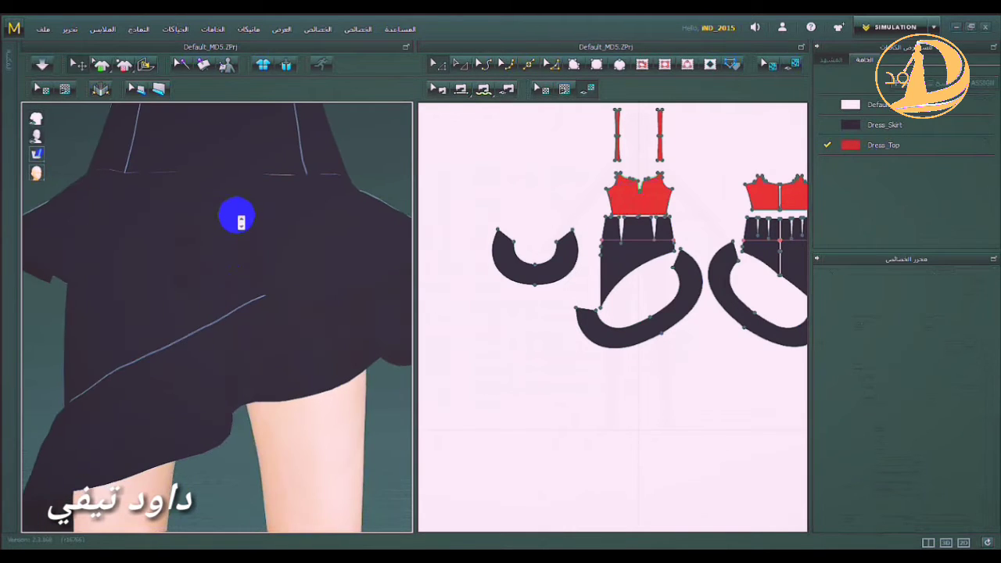
scroll(239, 246, down, 10)
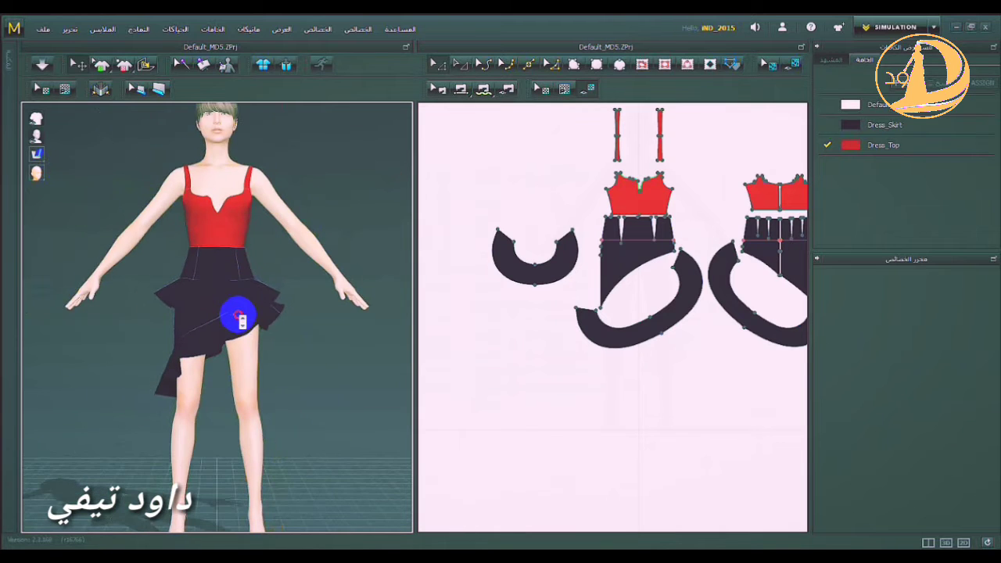
scroll(242, 339, down, 3)
scroll(244, 344, up, 3)
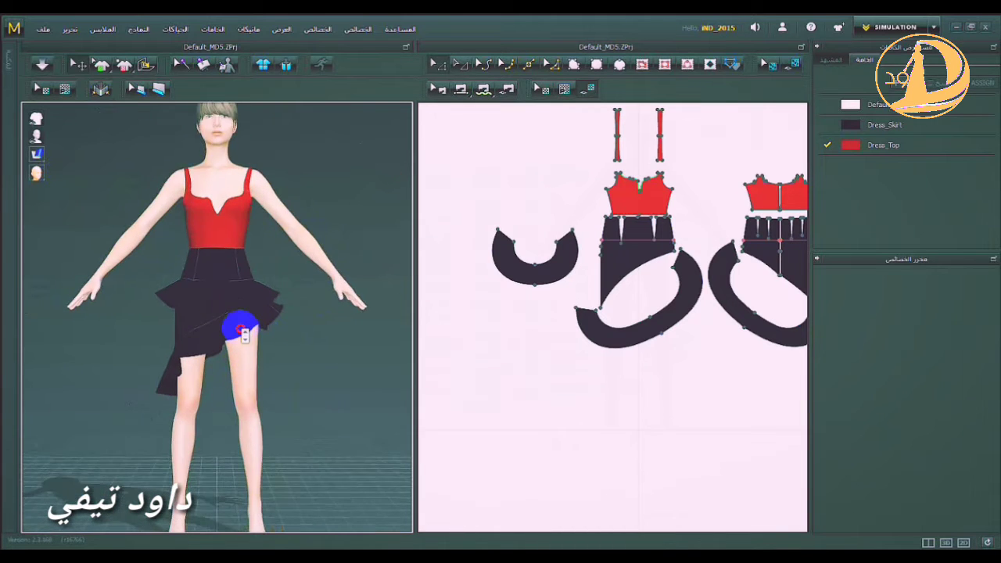
scroll(258, 339, down, 3)
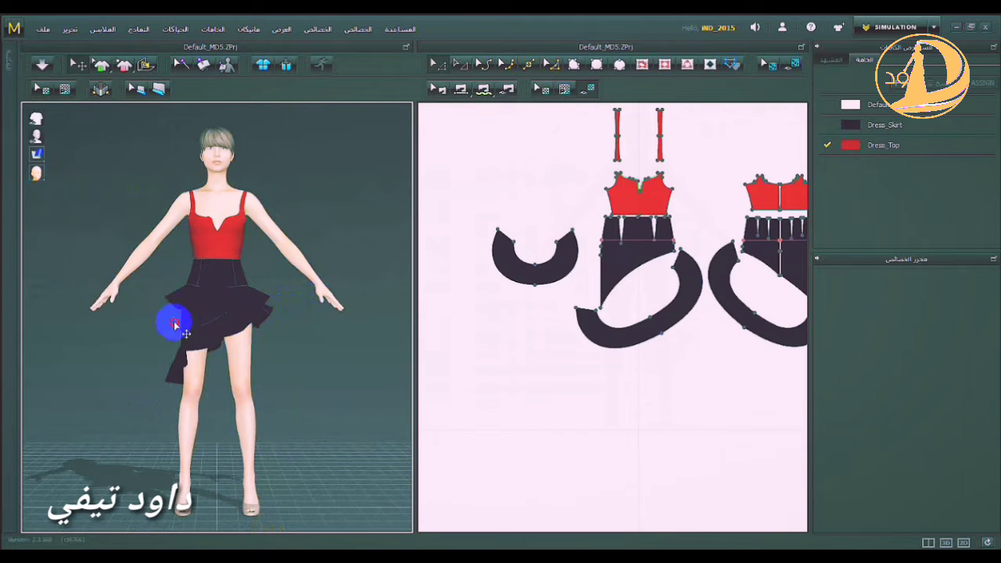
mouse_move(245, 316)
mouse_down()
mouse_move(139, 308)
mouse_move(196, 313)
mouse_move(216, 327)
mouse_move(208, 323)
mouse_move(240, 319)
mouse_move(247, 307)
mouse_up()
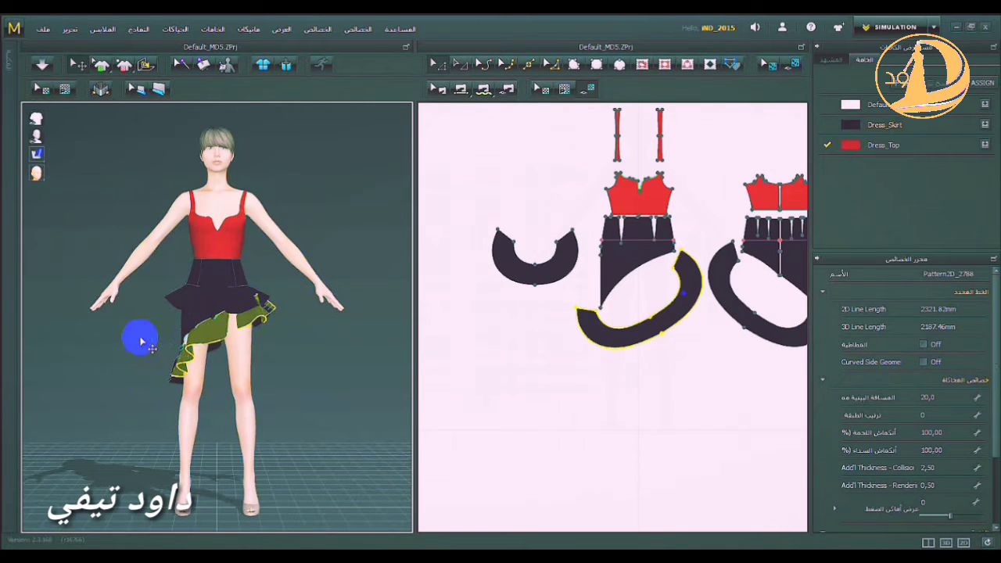
click(144, 332)
click(214, 360)
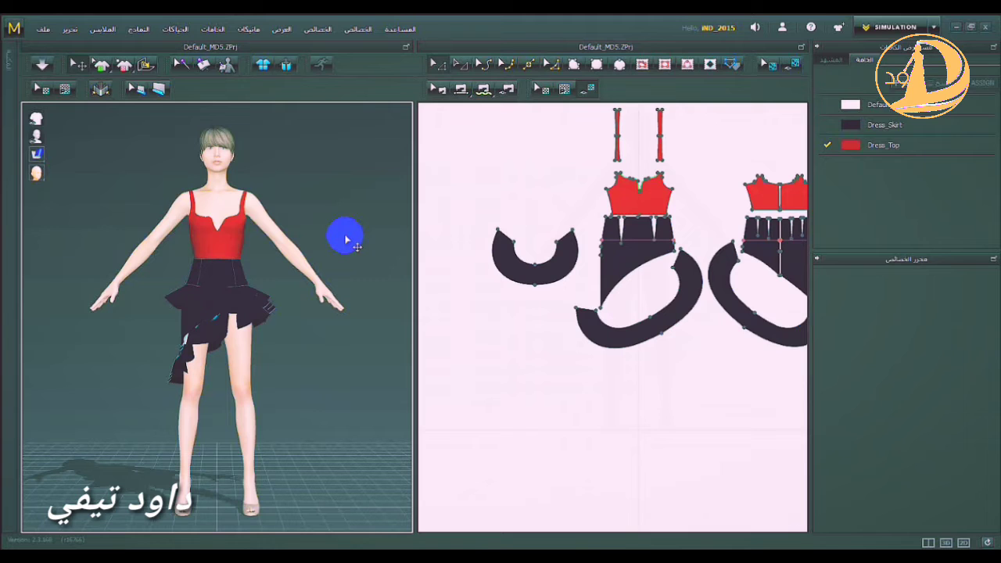
Step: Shift the front bodice slightly upward on the avatar in the 3D window and deselect it
scroll(217, 248, up, 5)
scroll(297, 268, down, 3)
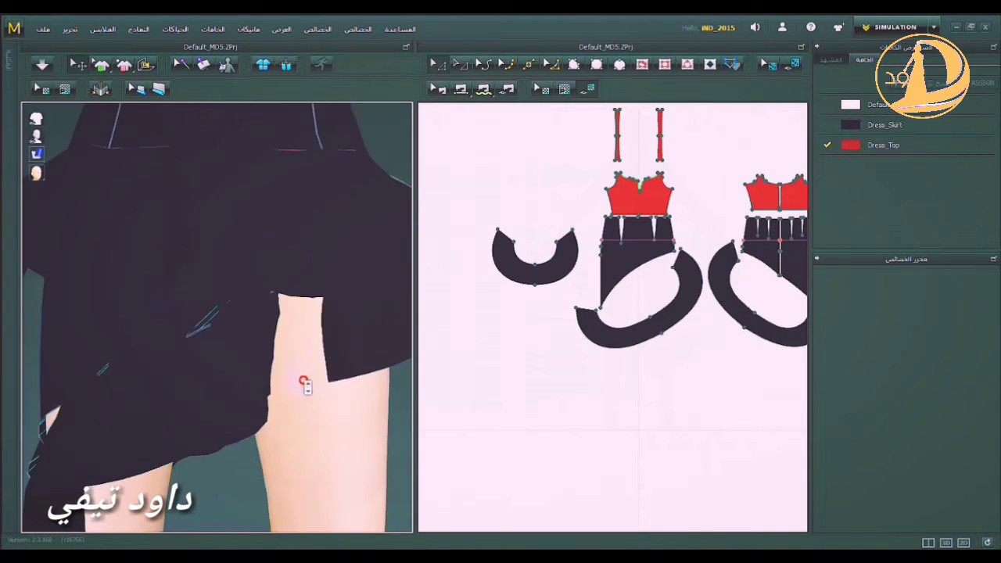
scroll(305, 385, down, 6)
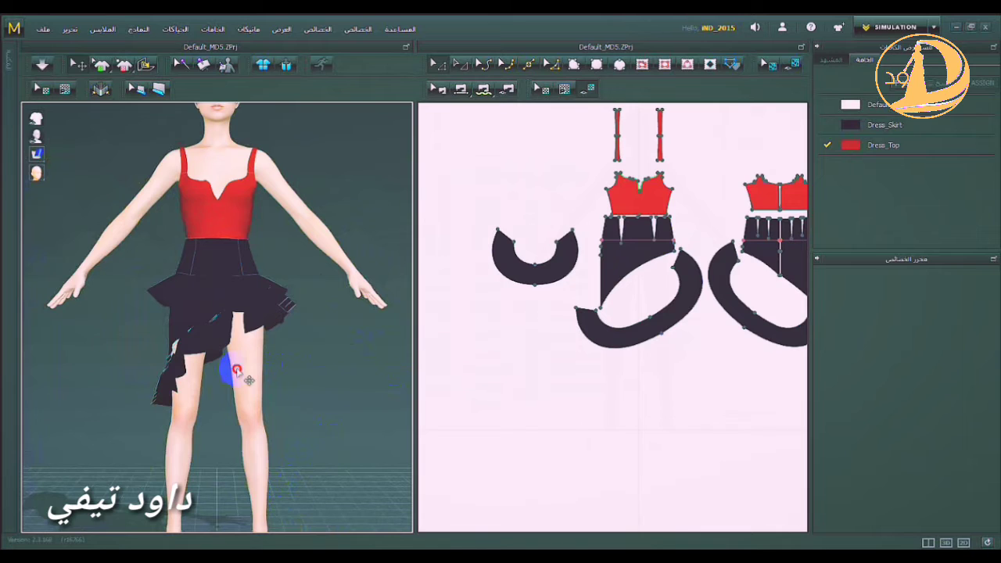
click(216, 210)
mouse_move(213, 208)
mouse_down()
mouse_move(221, 196)
mouse_move(222, 321)
mouse_move(217, 201)
mouse_up()
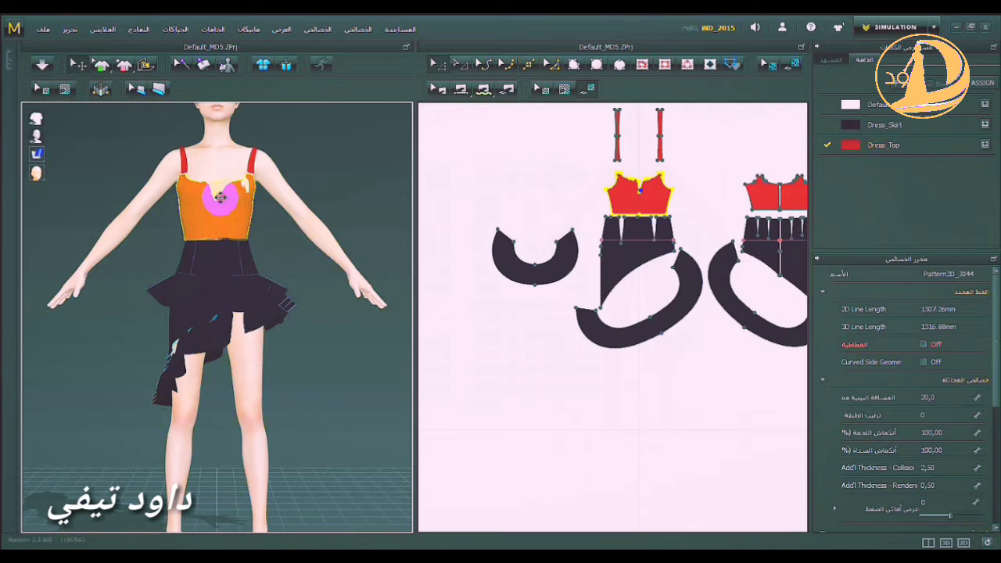
key(super)
click(338, 360)
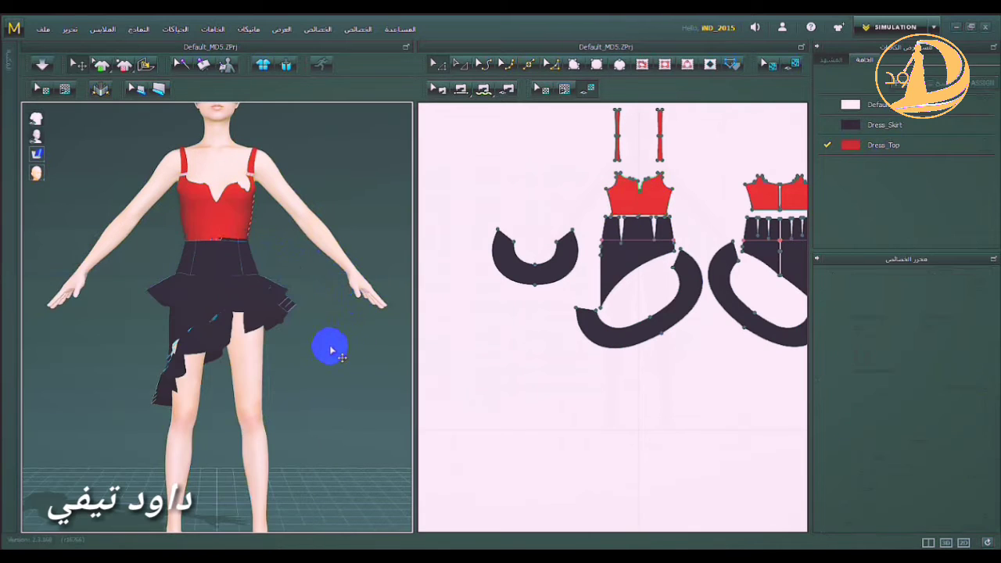
Step: Capture a picture of the design and save it as the PNG file xx on the desktop
click(655, 202)
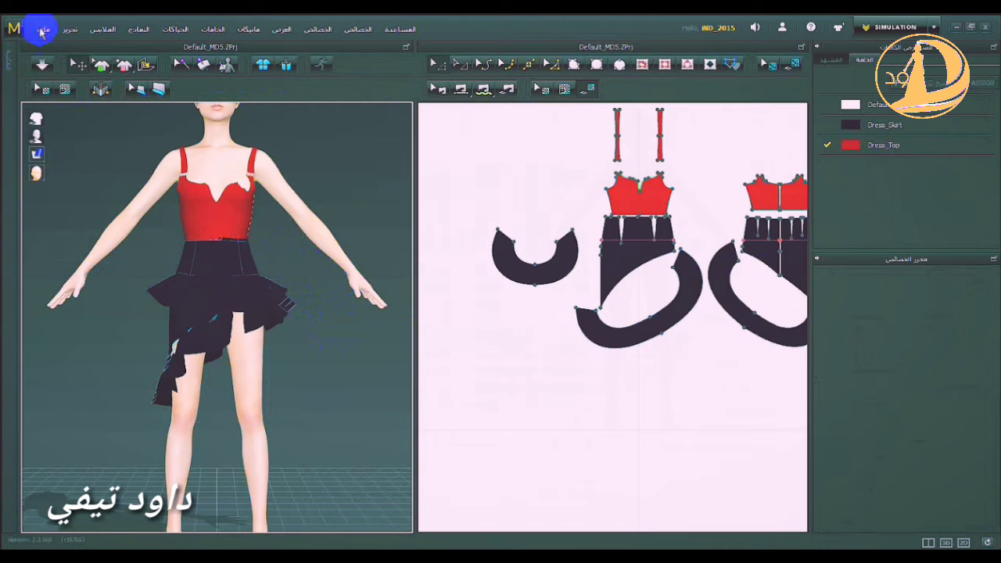
click(41, 32)
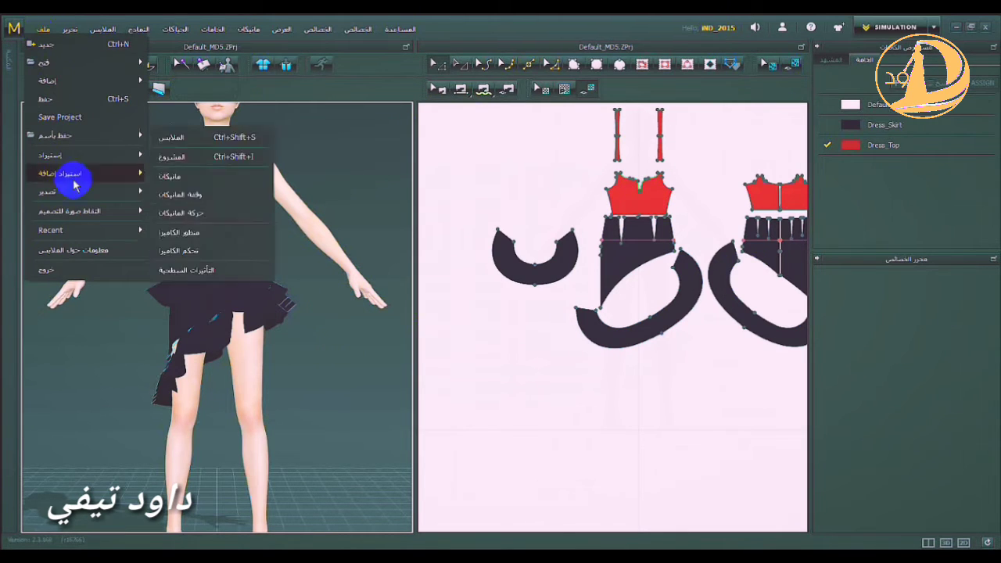
mouse_move(74, 208)
click(168, 209)
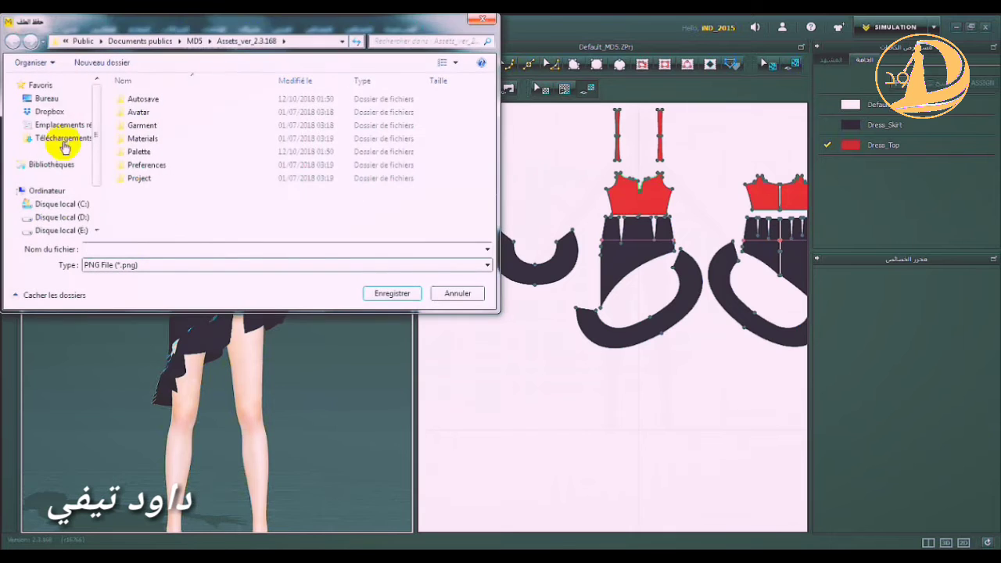
click(46, 97)
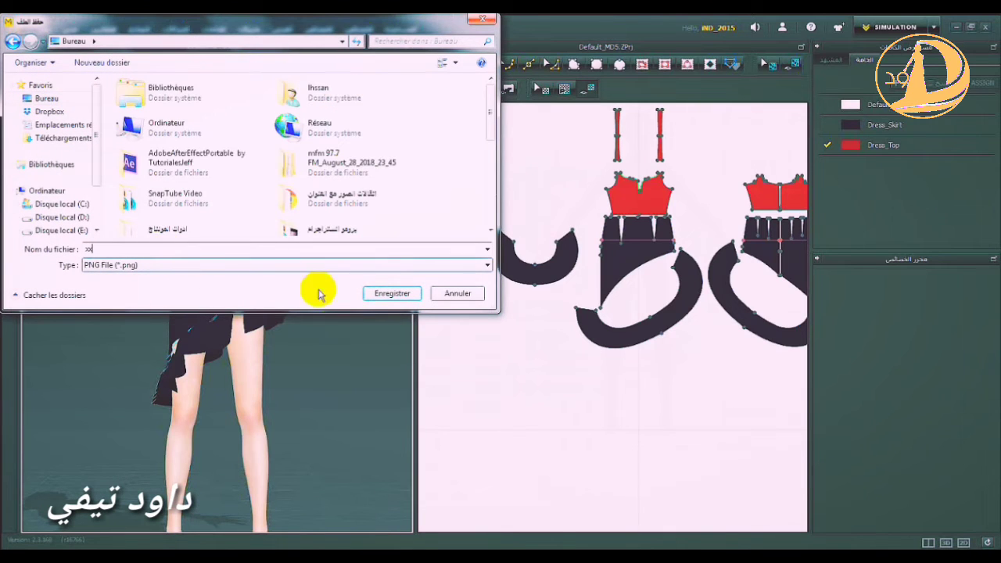
click(390, 293)
click(487, 346)
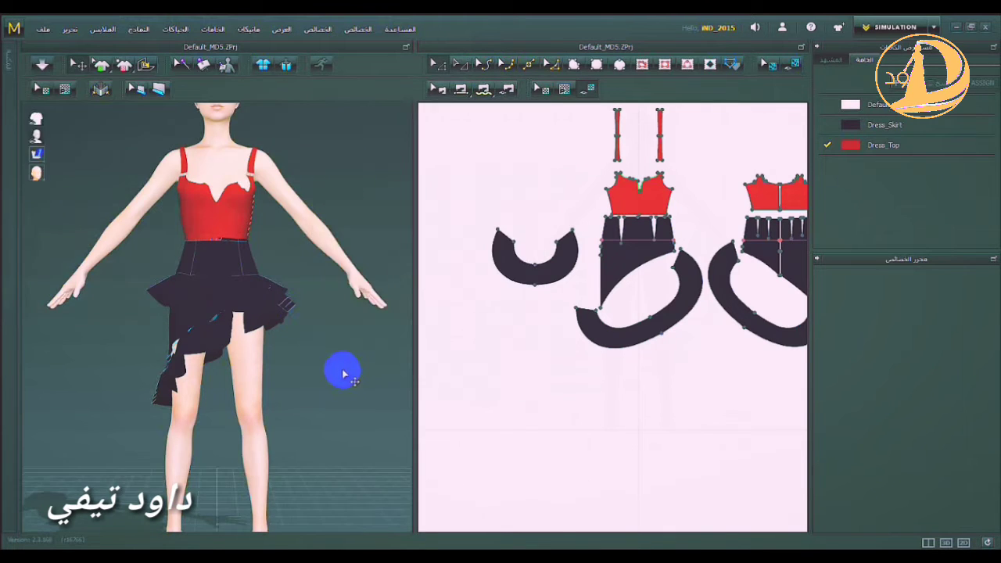
Step: Undo the front bodice's move in the 3D window
click(68, 30)
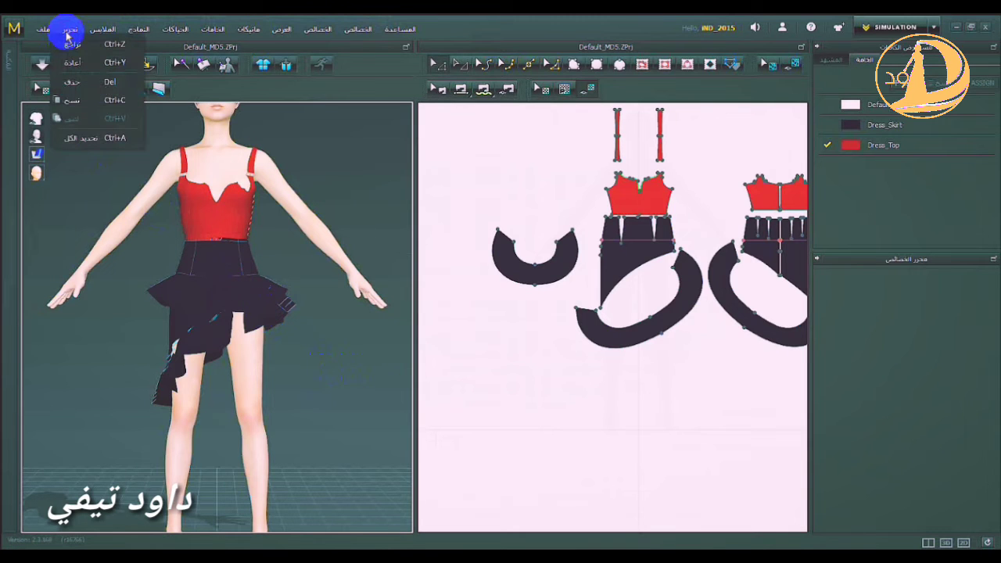
click(71, 45)
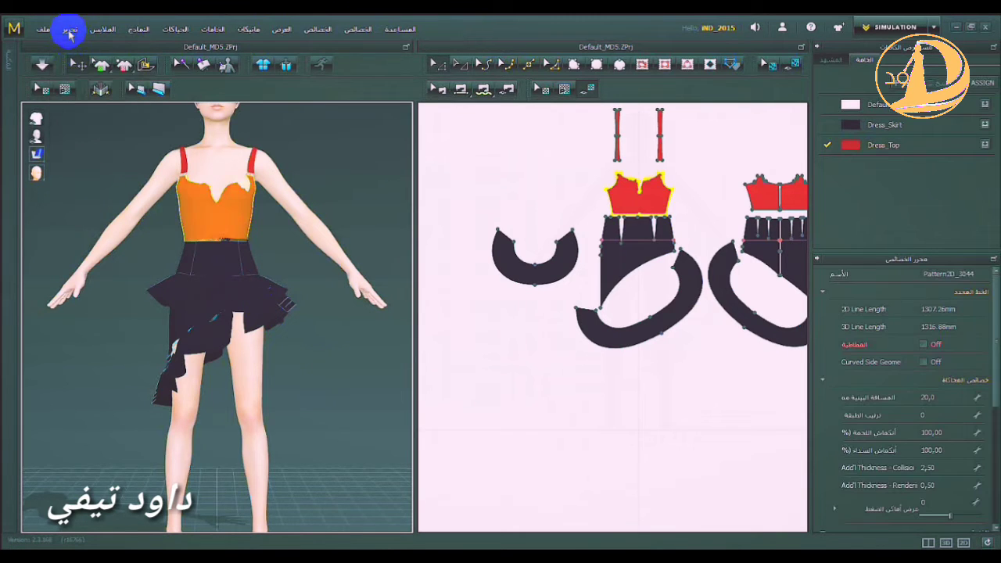
click(69, 31)
click(70, 47)
click(69, 32)
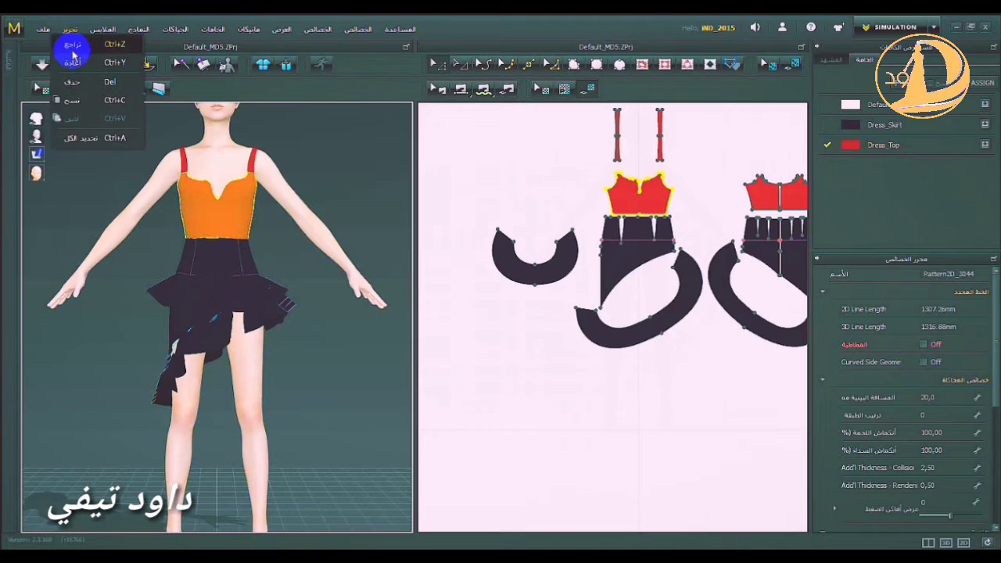
click(71, 49)
Step: Undo the front hem ruffle's move in the 3D window
click(70, 30)
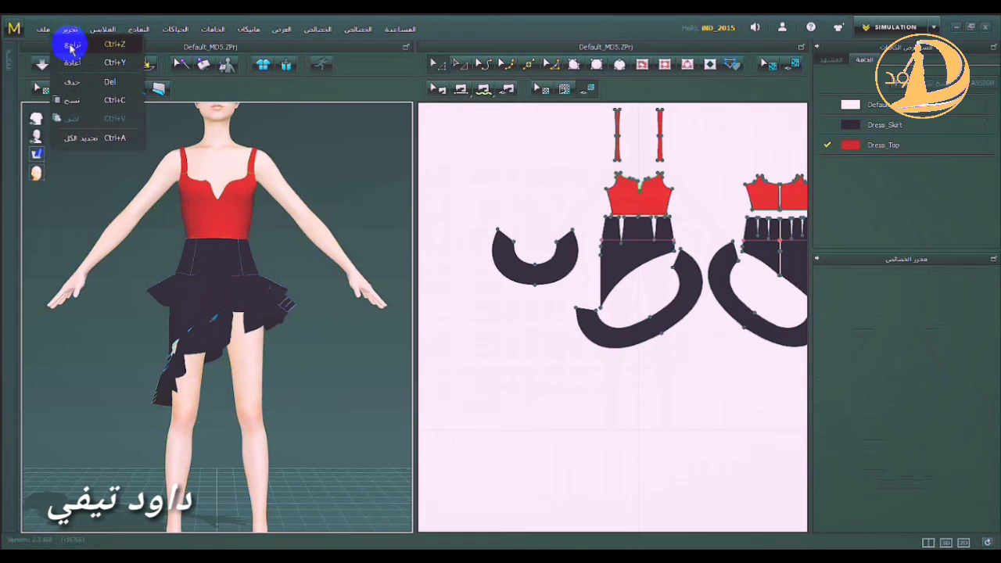
click(70, 46)
click(69, 31)
click(71, 47)
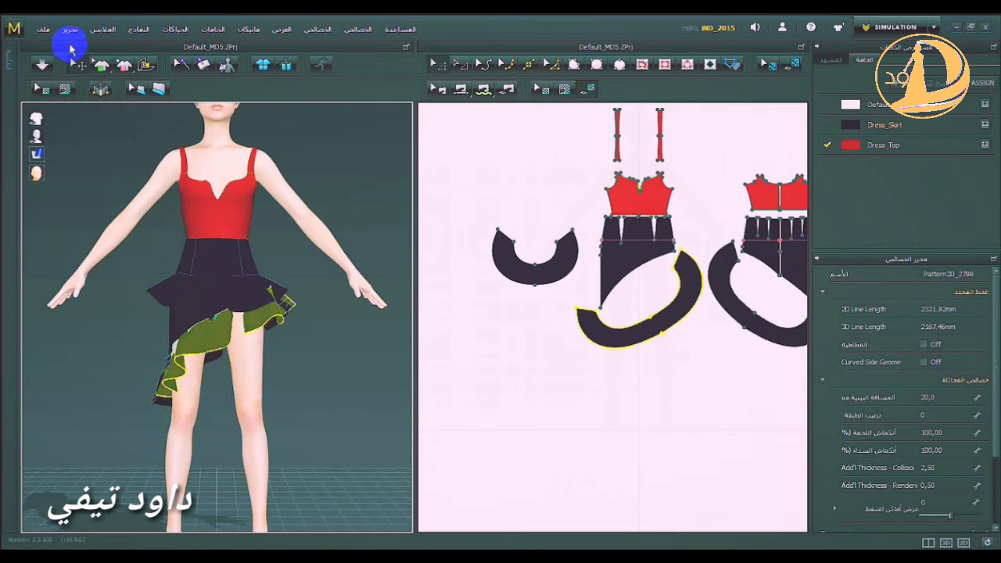
click(70, 30)
click(74, 49)
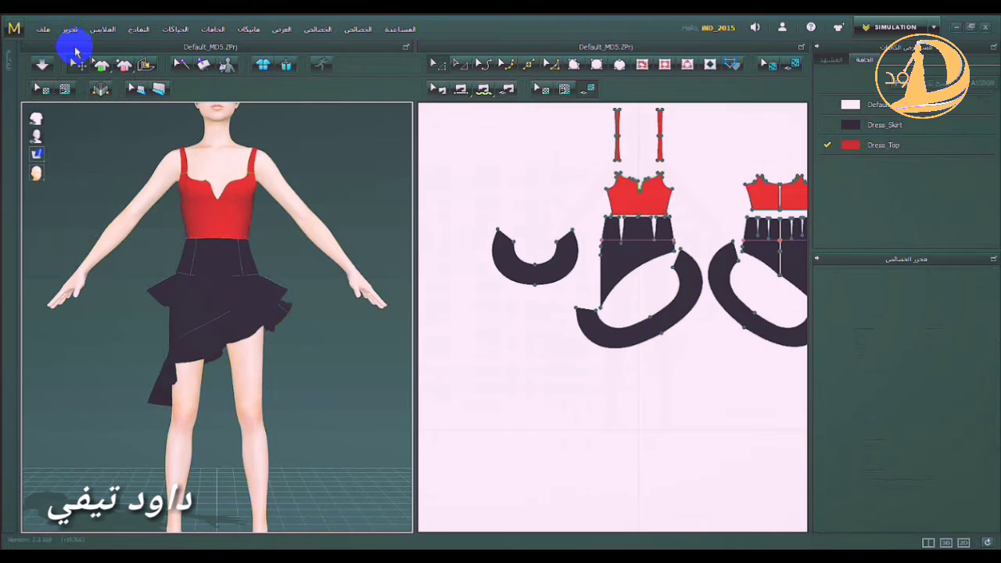
Step: Undo the edits to the neckline center point of the front bodice pattern
click(70, 31)
click(76, 49)
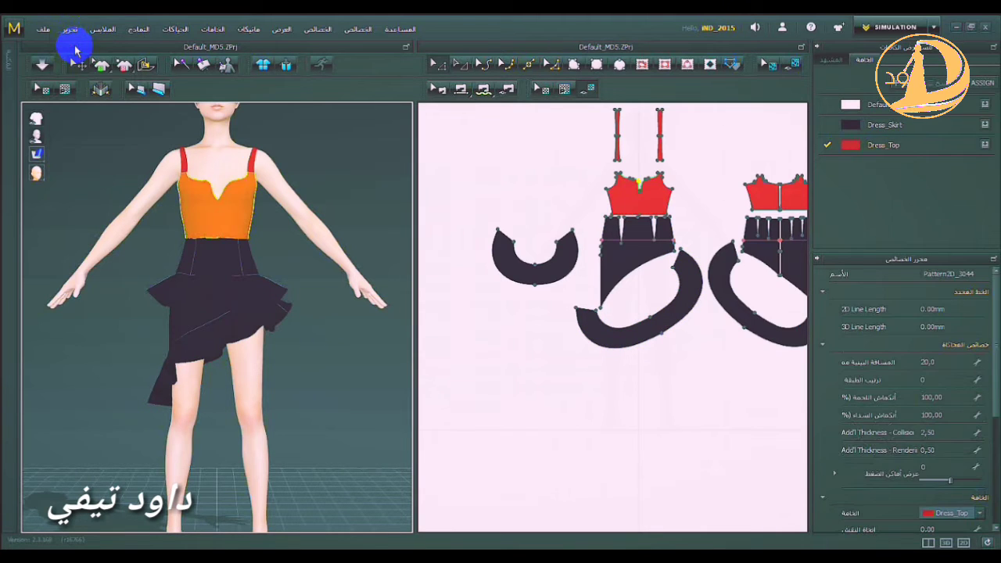
click(69, 31)
click(74, 50)
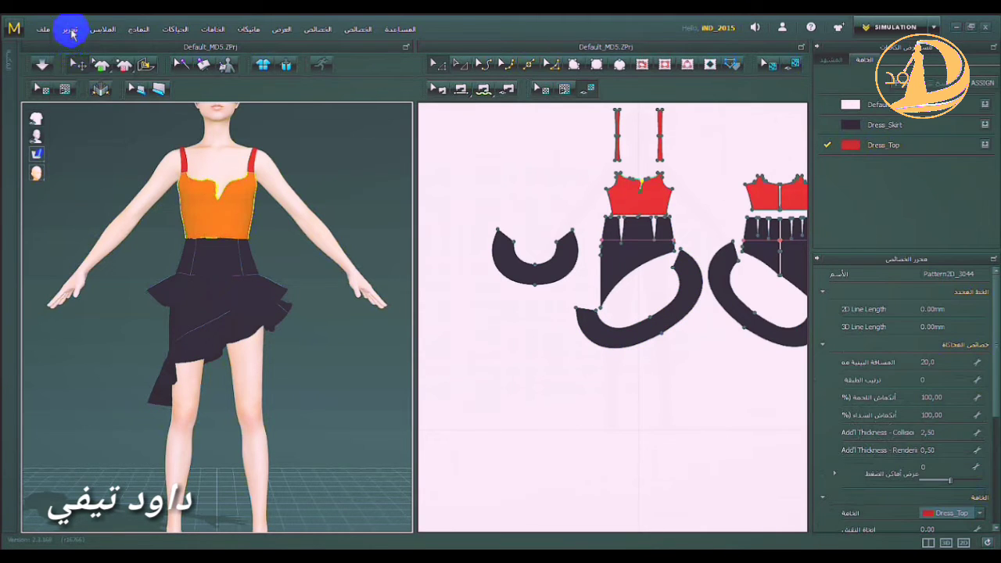
click(70, 33)
click(73, 39)
Step: Undo the moves of the front bodice pattern in the 2D layout
click(70, 32)
click(77, 51)
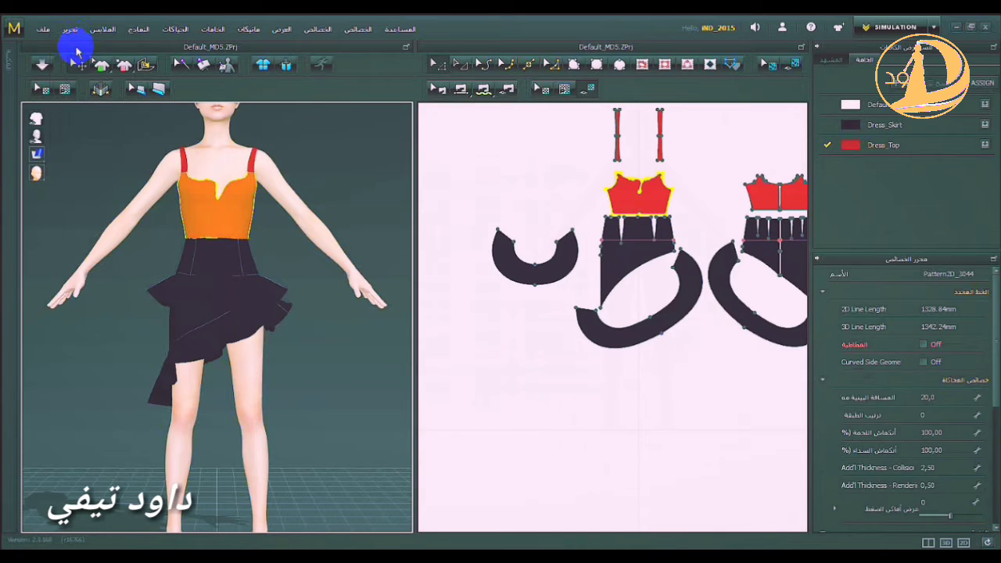
click(70, 33)
click(77, 51)
click(71, 33)
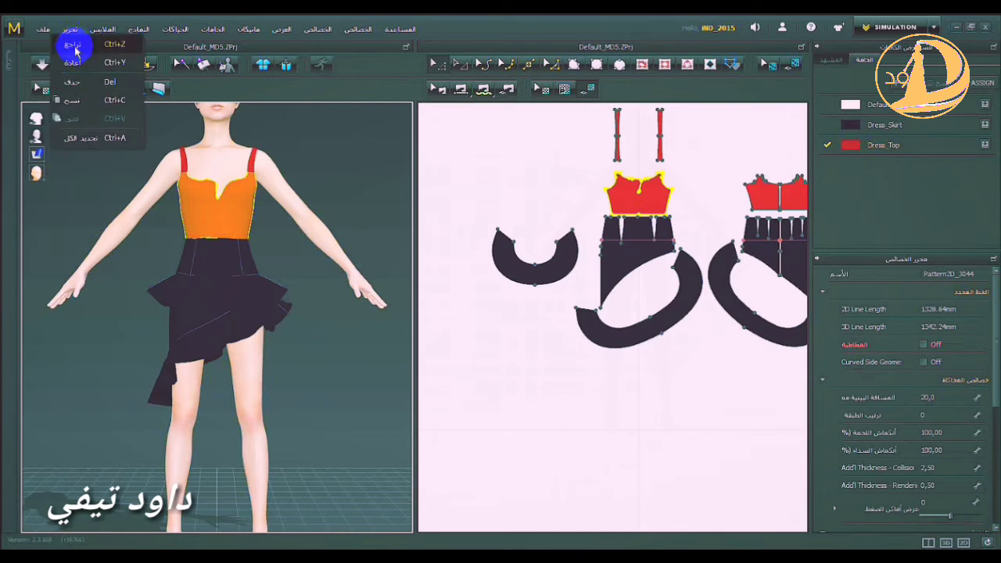
click(76, 51)
Step: Undo the move of the front skirt pattern in the 2D layout
click(71, 33)
click(74, 40)
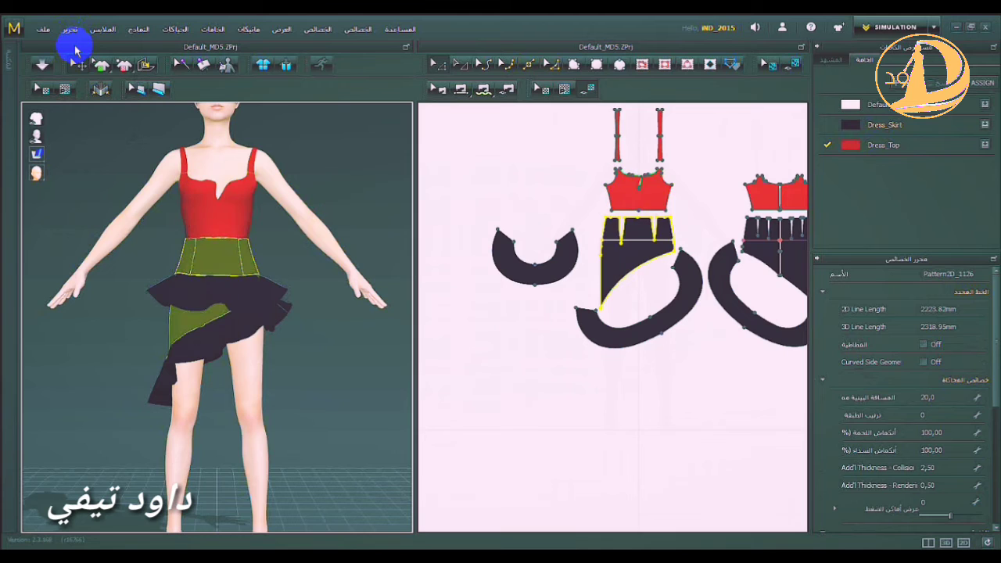
click(69, 36)
click(75, 45)
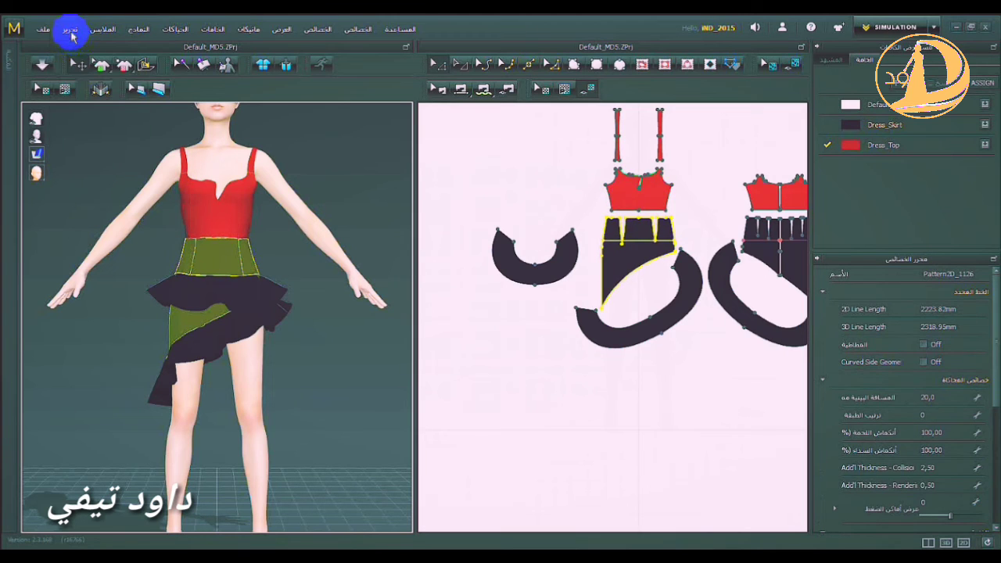
Step: Undo the last remaining changes to the neckline dip of the front bodice pattern
click(71, 33)
click(74, 43)
click(70, 32)
click(72, 48)
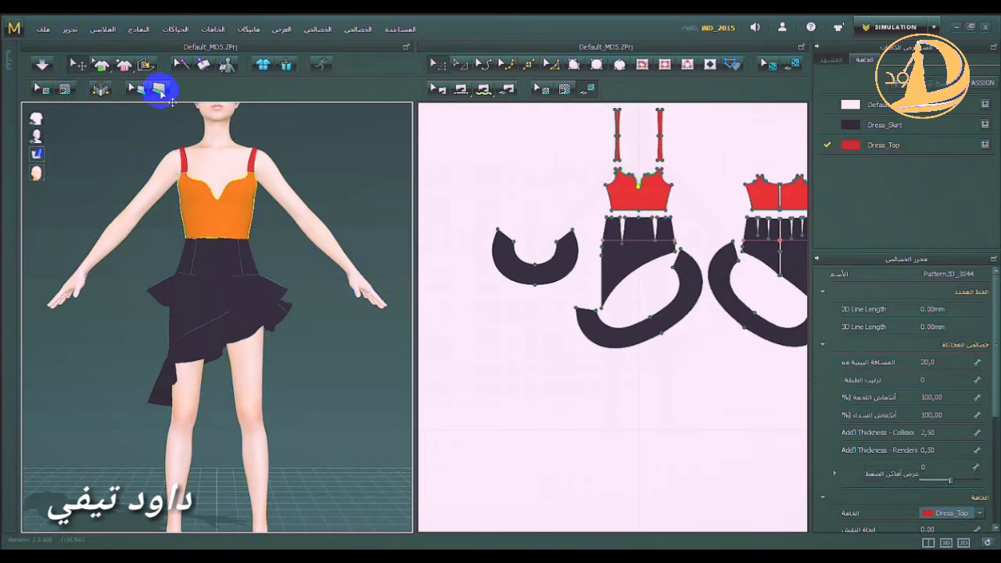
click(103, 30)
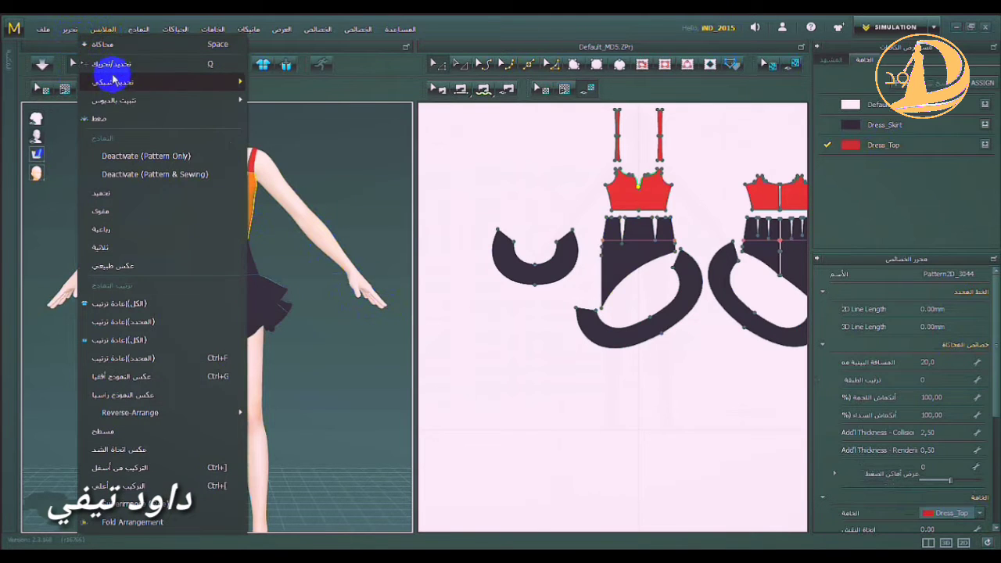
mouse_move(188, 106)
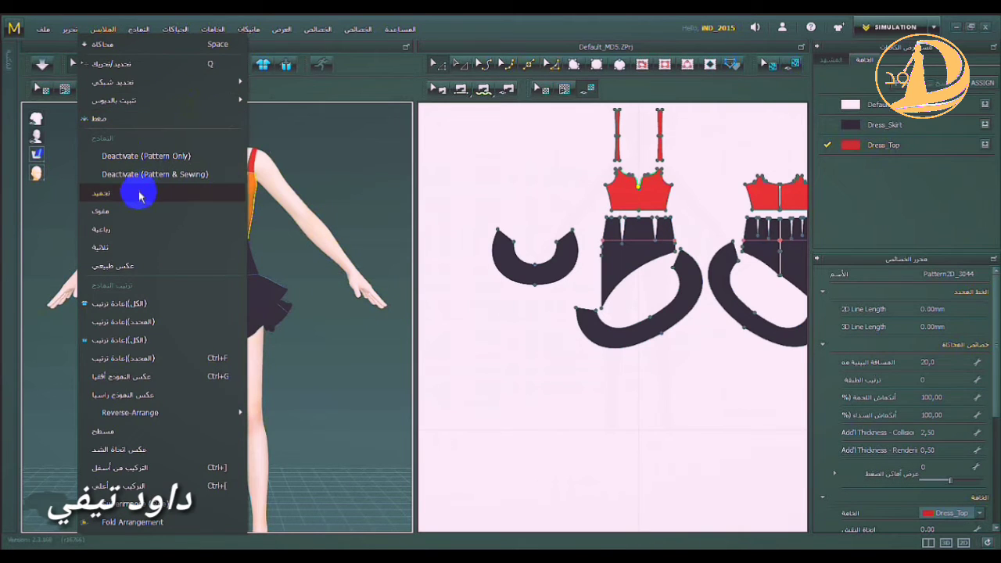
mouse_move(209, 424)
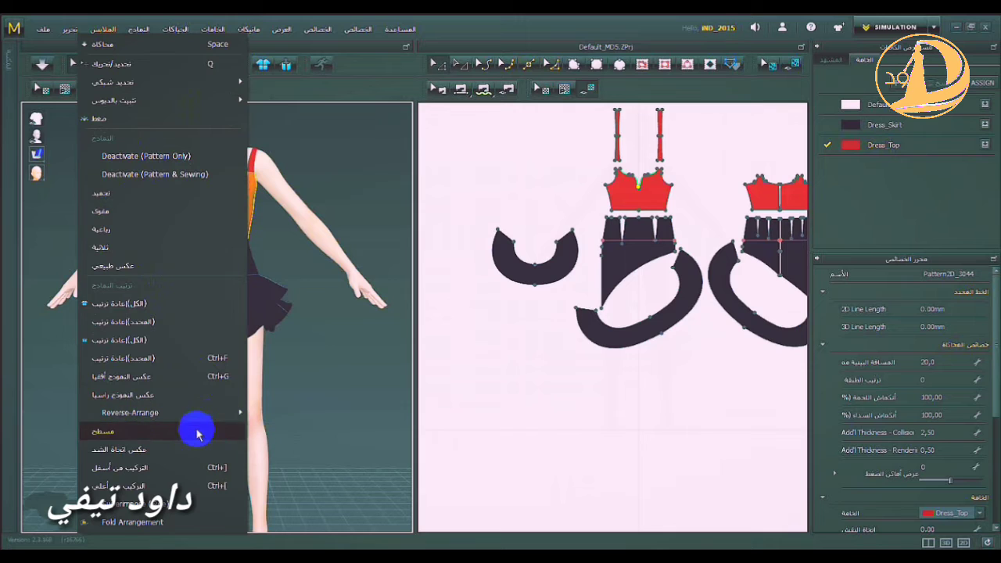
mouse_move(145, 33)
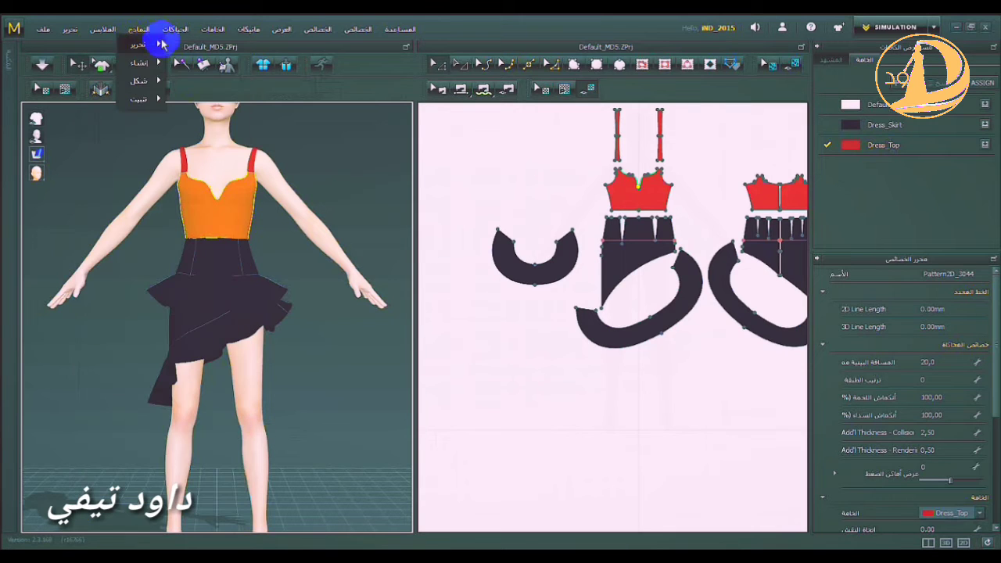
Step: Activate Segment Sewing to display the pattern seams, and switch to Free Sewing
mouse_move(179, 33)
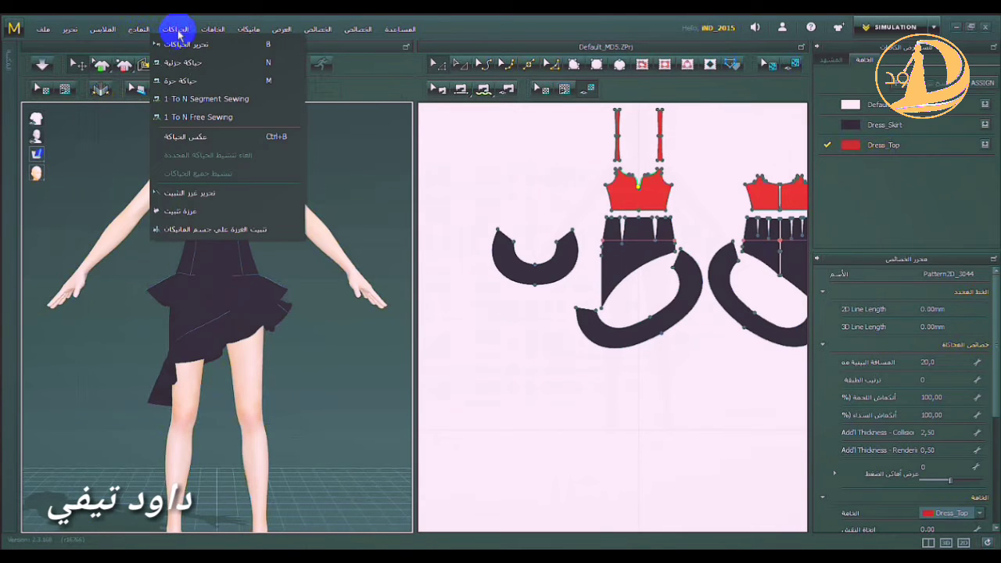
click(179, 68)
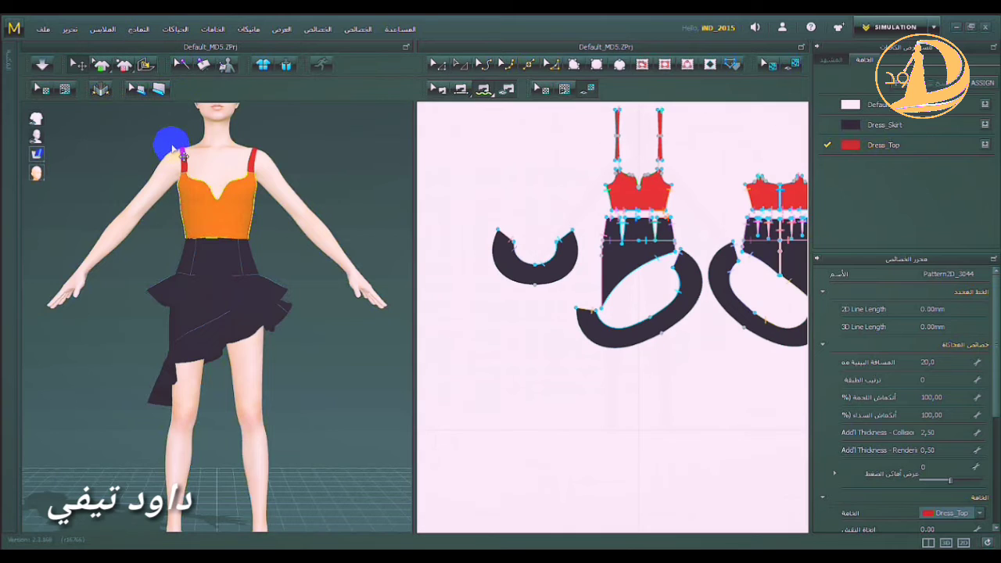
click(177, 30)
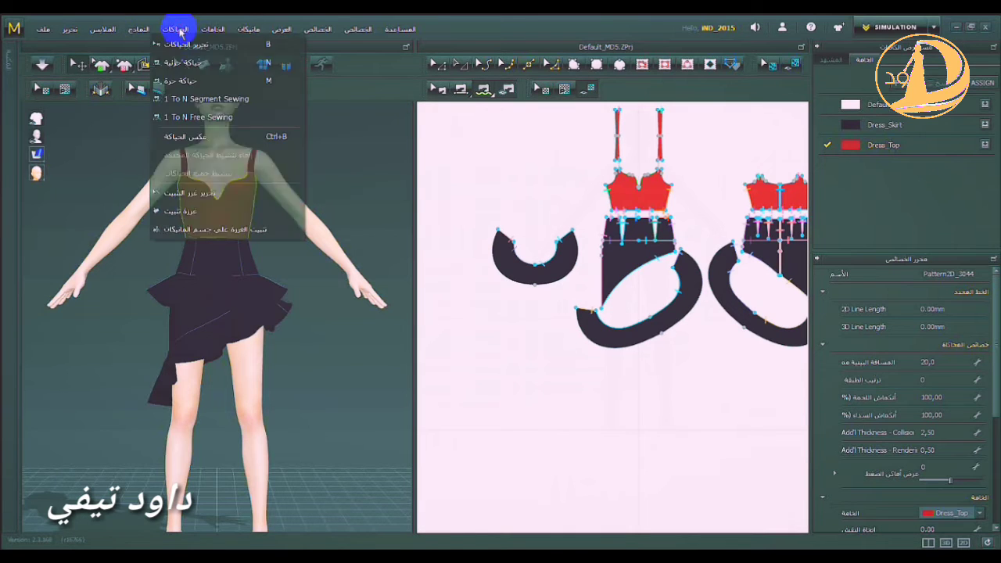
click(186, 80)
Step: Try the Tack and Edit Tack tools on the dress in the 3D window and return to Tack
click(177, 29)
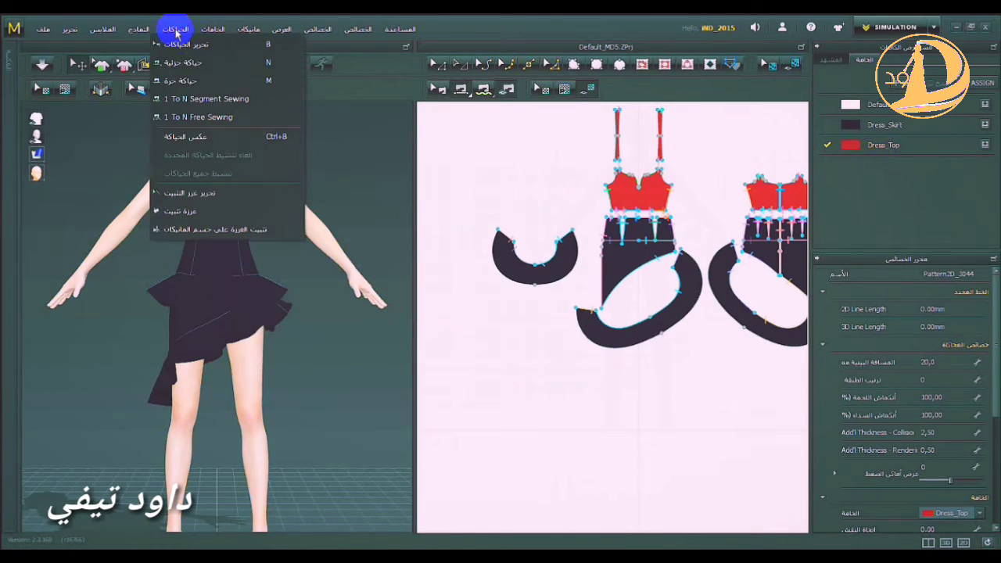
click(201, 210)
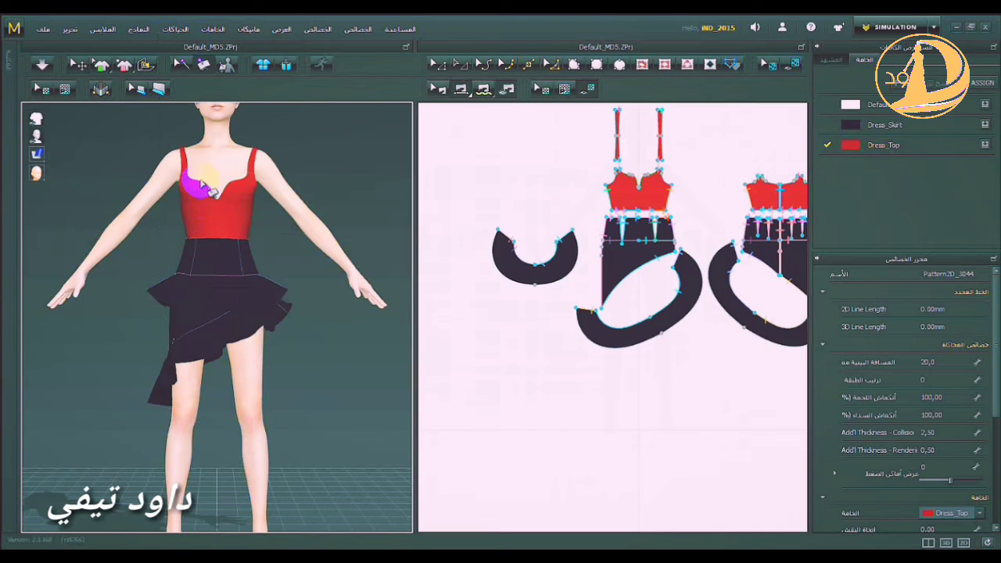
click(166, 31)
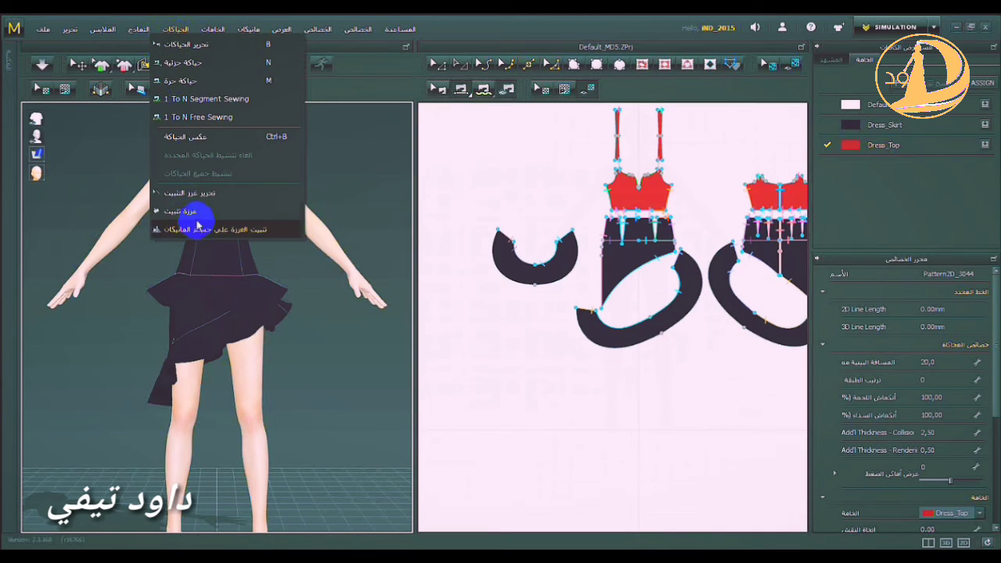
click(198, 199)
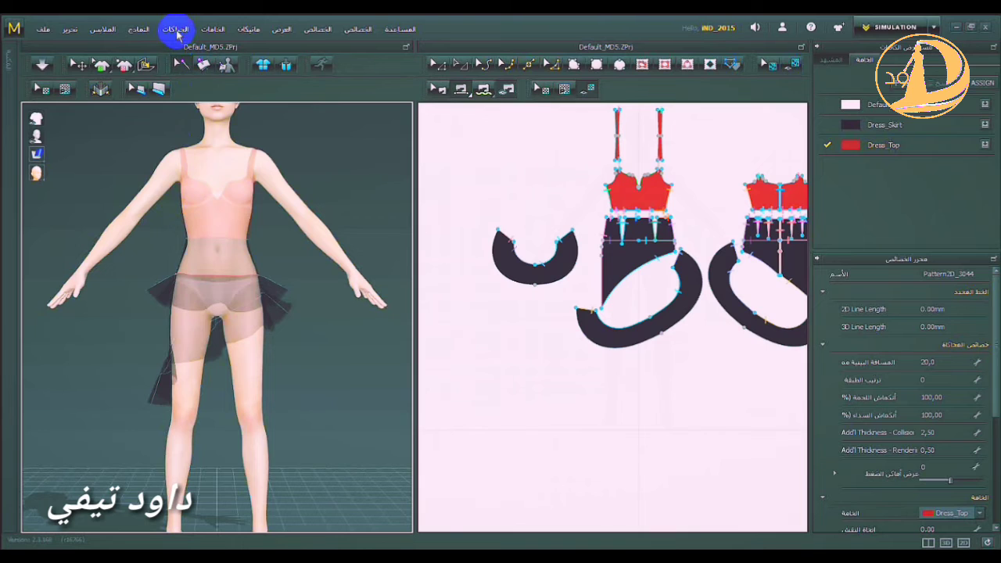
click(177, 33)
click(204, 212)
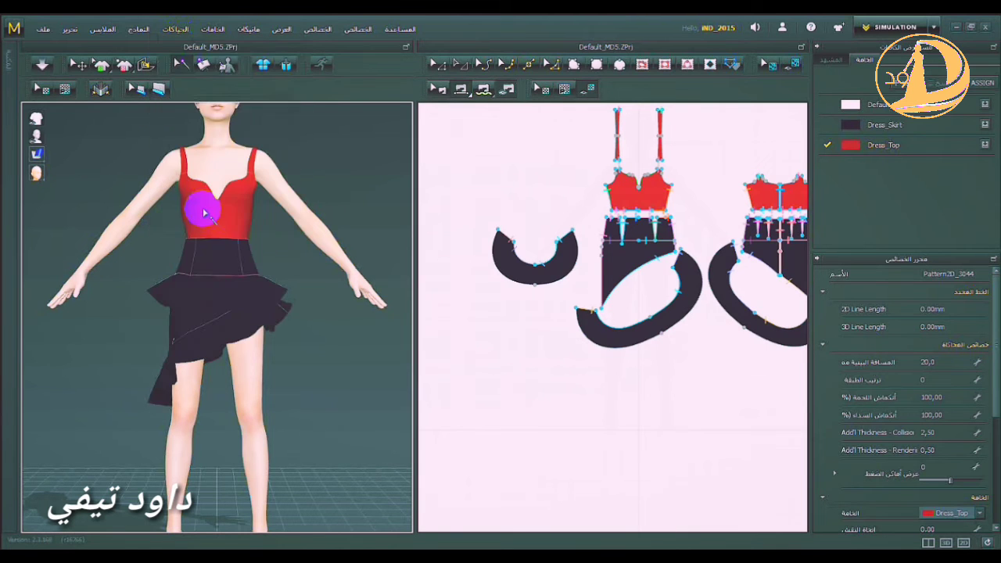
Step: Start a Tack on Avatar at the side of the bodice and switch back to the Tack tool
click(177, 29)
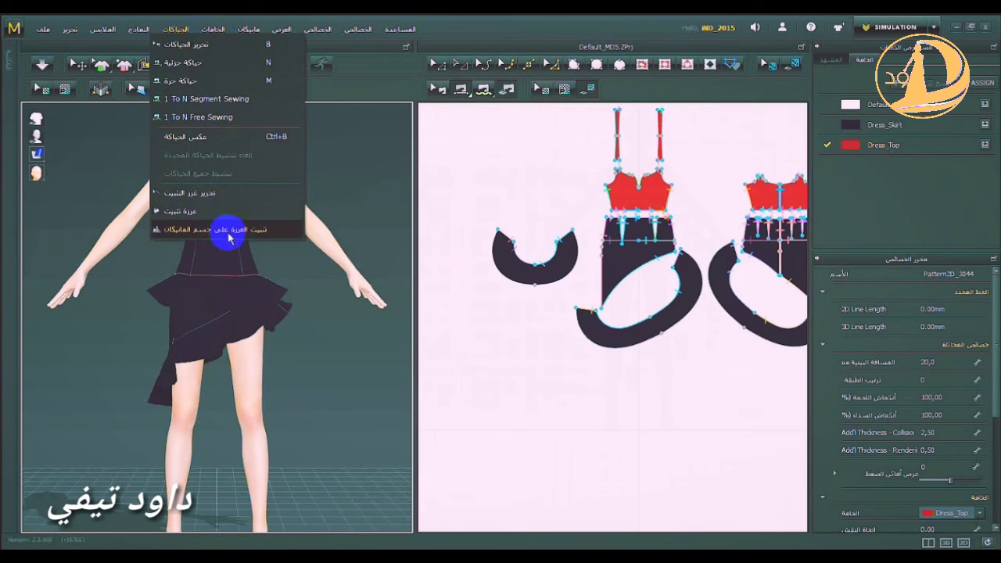
click(229, 230)
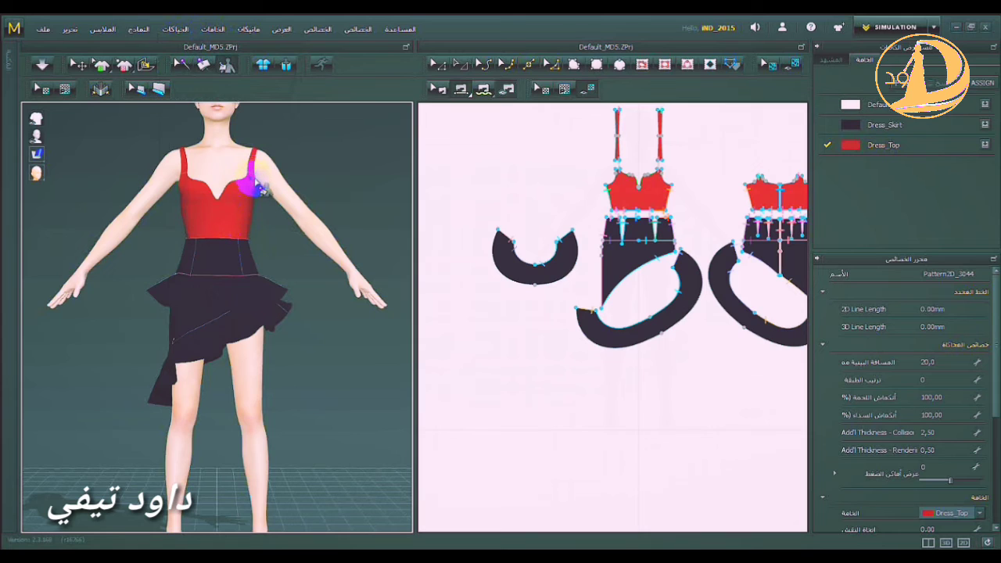
click(253, 222)
click(173, 29)
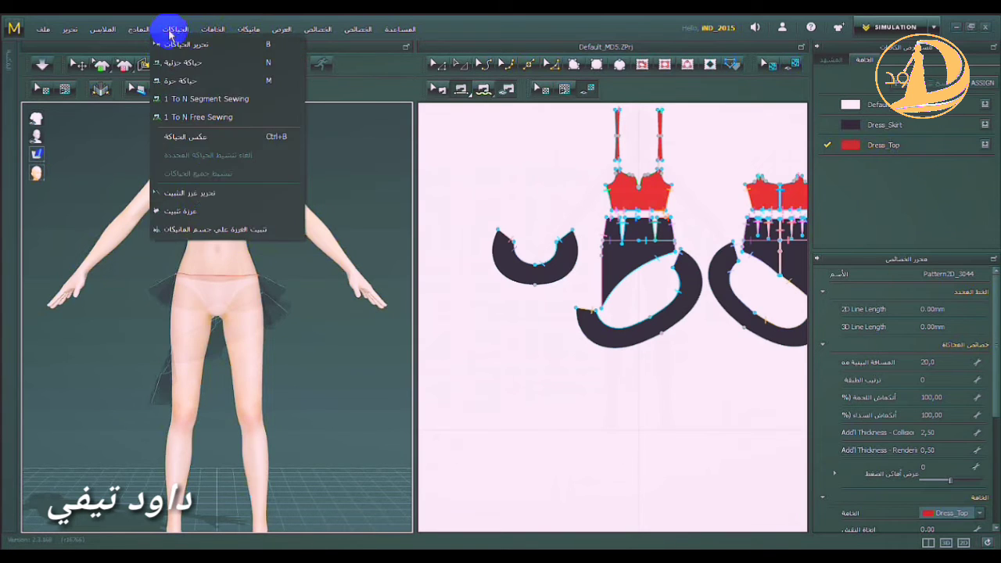
click(199, 211)
click(222, 31)
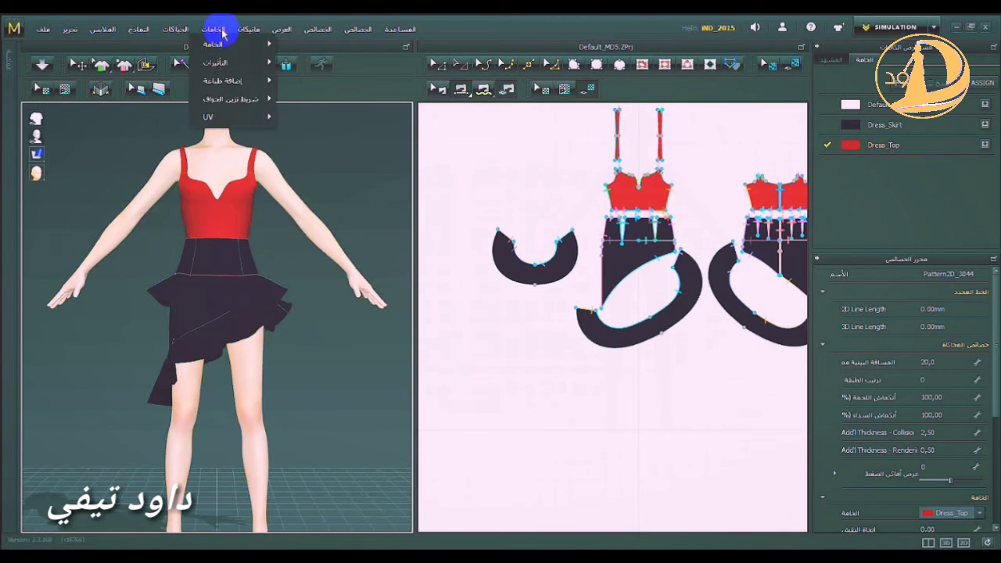
mouse_move(230, 69)
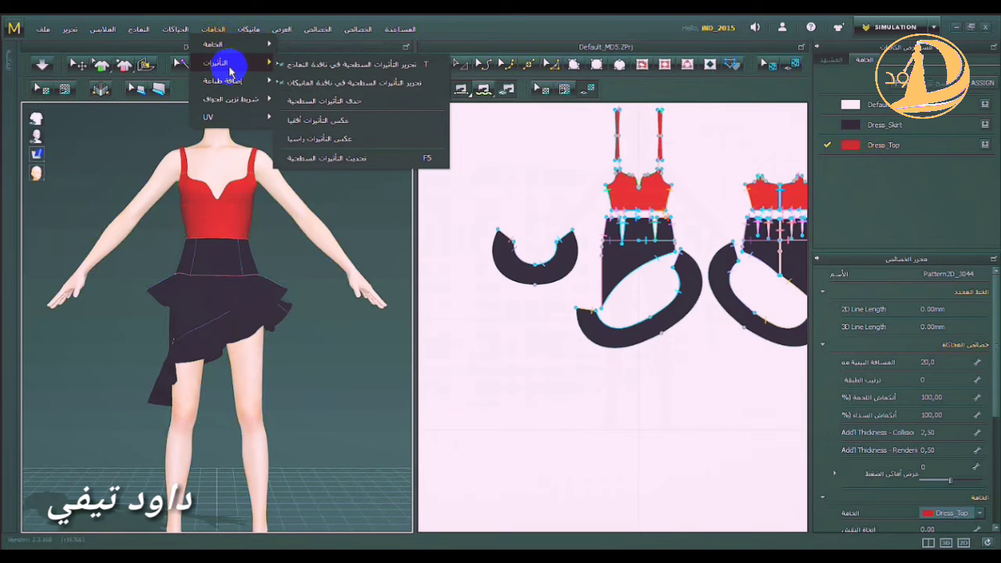
mouse_move(249, 31)
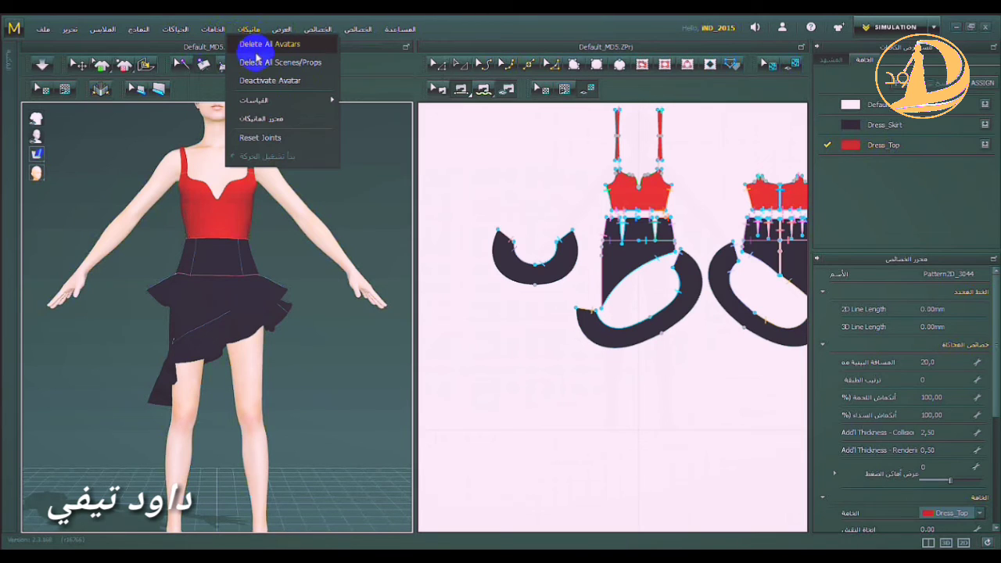
Step: Toggle the display of pins on the garment in the 3D window
mouse_move(266, 103)
mouse_move(287, 30)
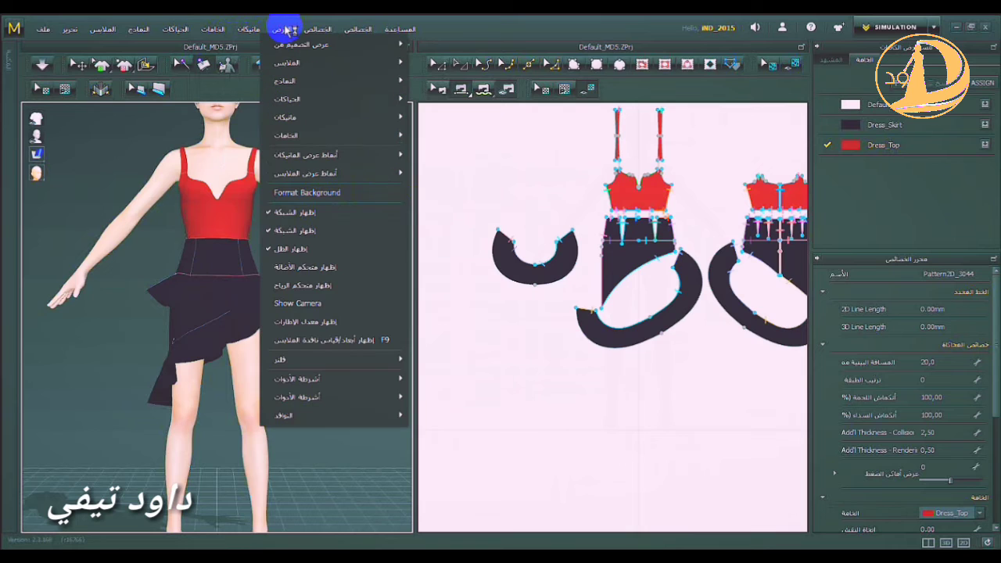
mouse_move(288, 63)
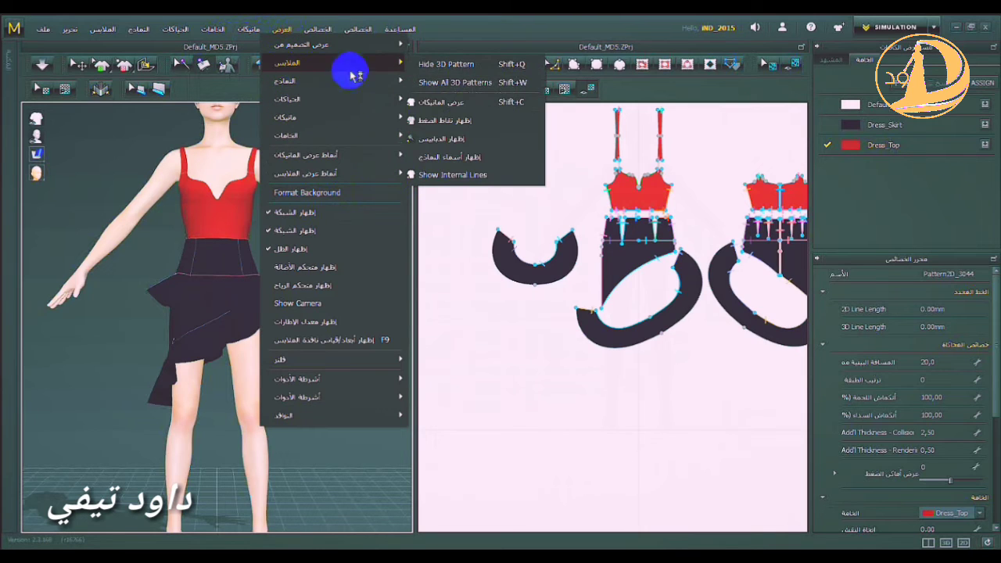
click(437, 140)
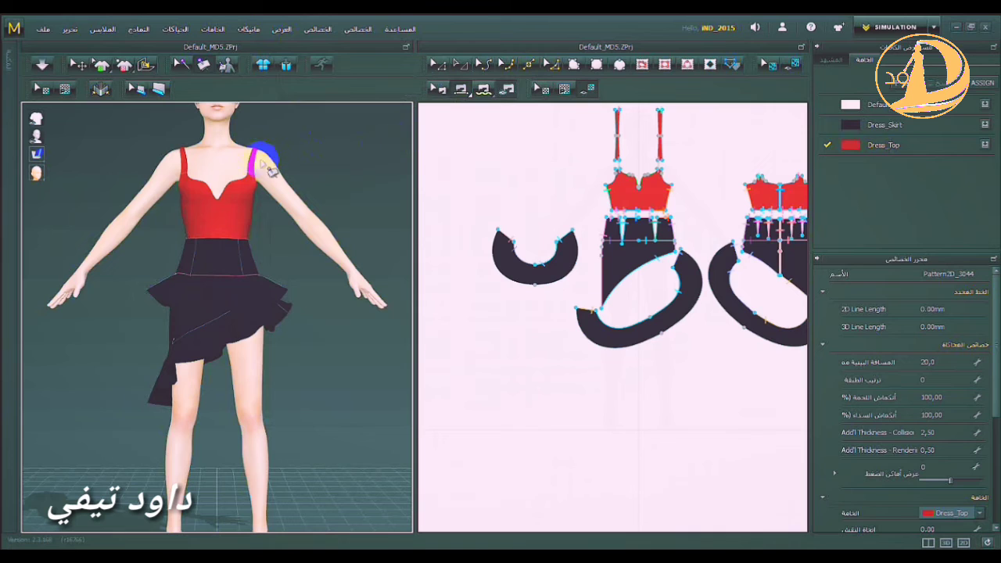
Step: Hide the front bodice pattern in the 3D window
click(280, 30)
mouse_move(294, 72)
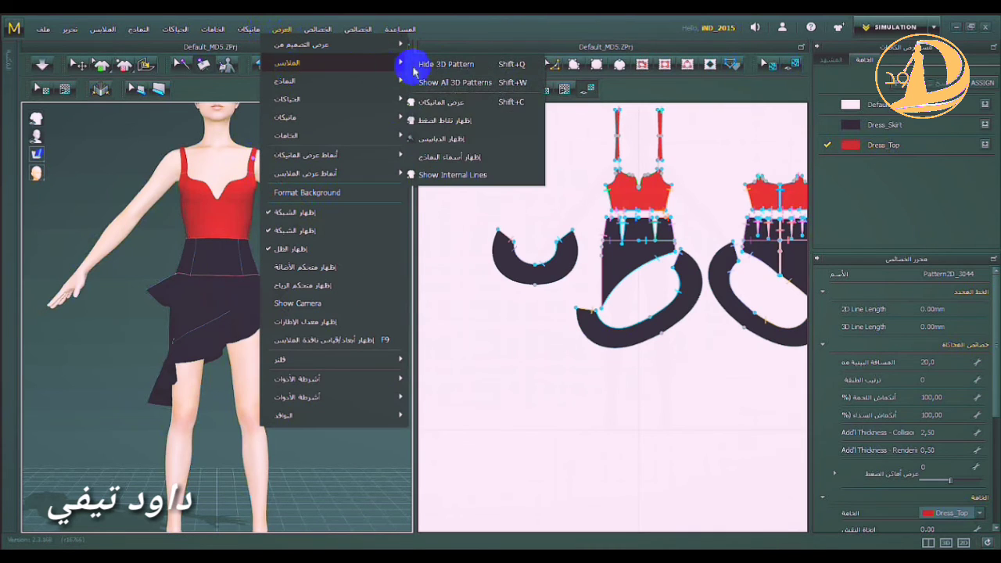
click(441, 67)
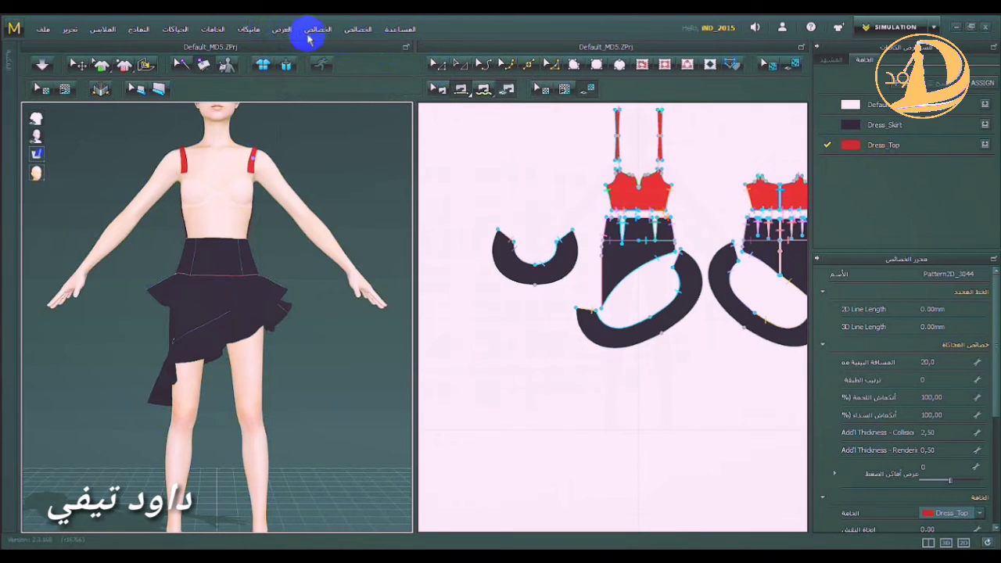
Step: Set the 3D window to the front view of the avatar
click(280, 30)
mouse_move(368, 45)
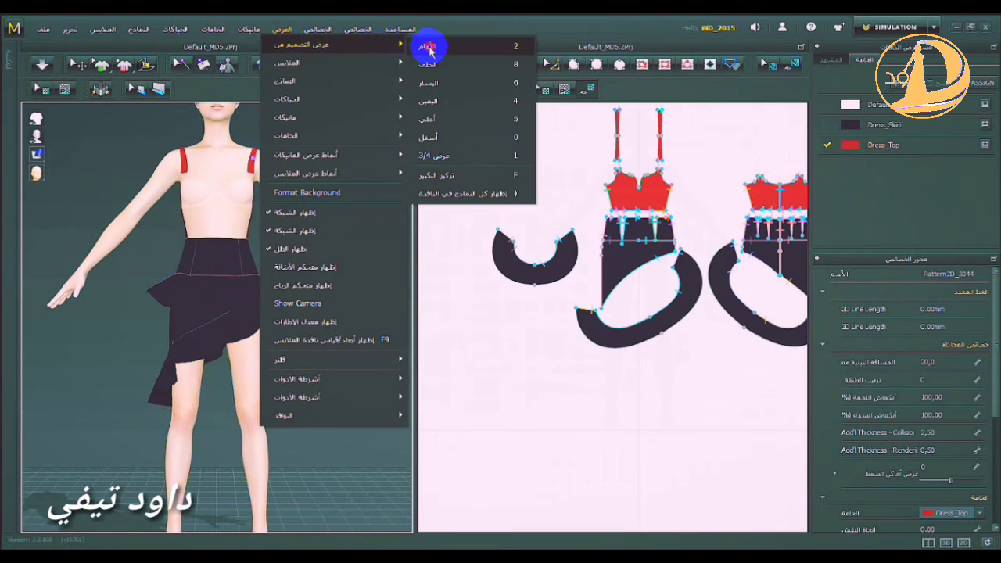
click(427, 47)
Step: Undo the hiding of the front bodice and the preceding tack on the shoulder strap
click(284, 29)
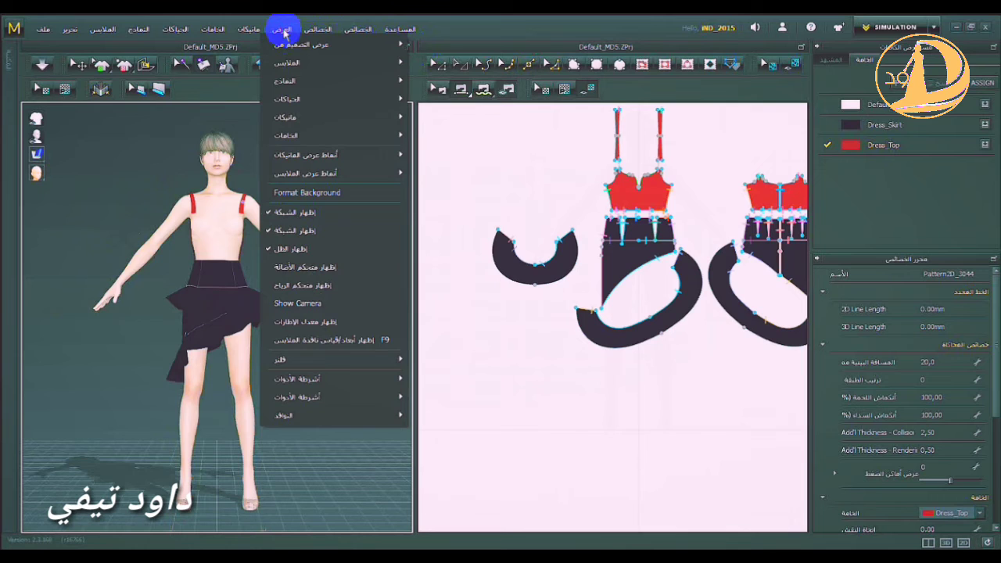
click(73, 35)
click(74, 39)
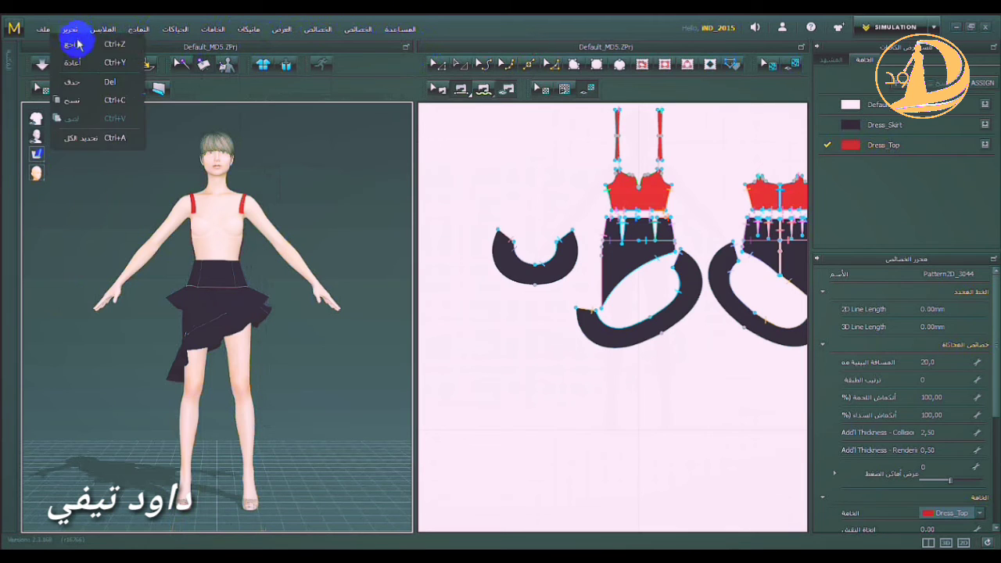
click(77, 44)
click(78, 39)
click(75, 39)
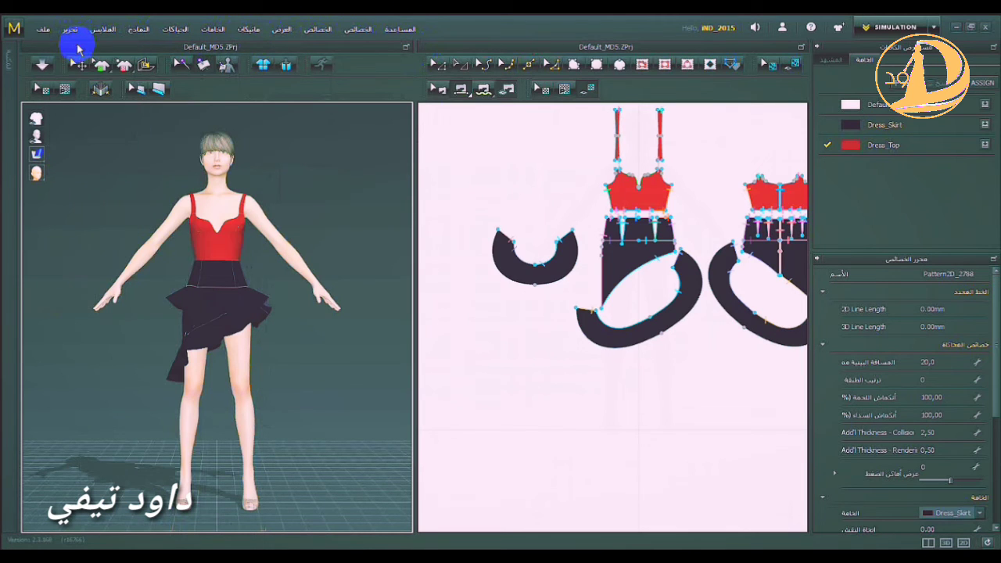
Step: Show the dressed avatar from the front and from the back in the 3D window
click(283, 31)
click(281, 31)
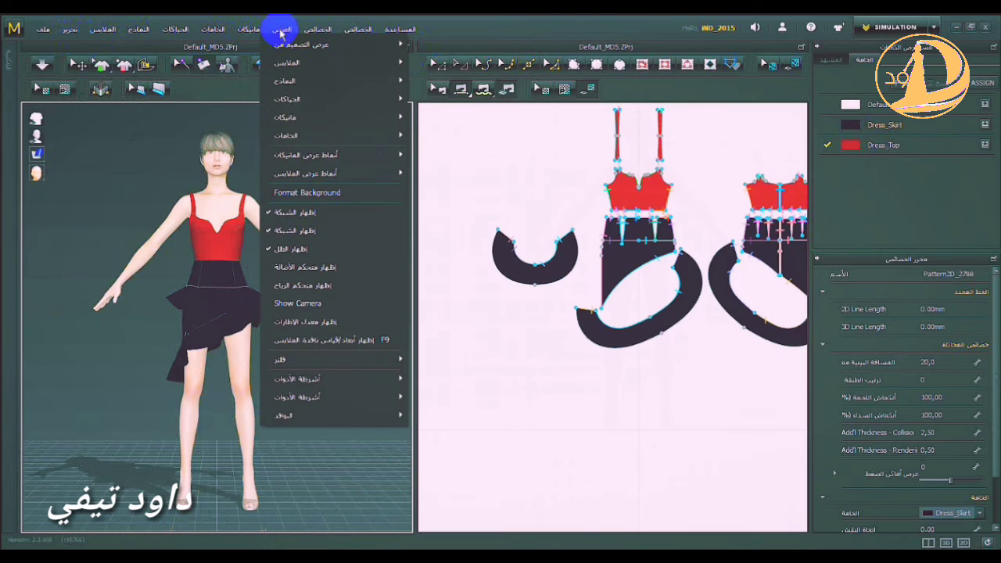
mouse_move(291, 43)
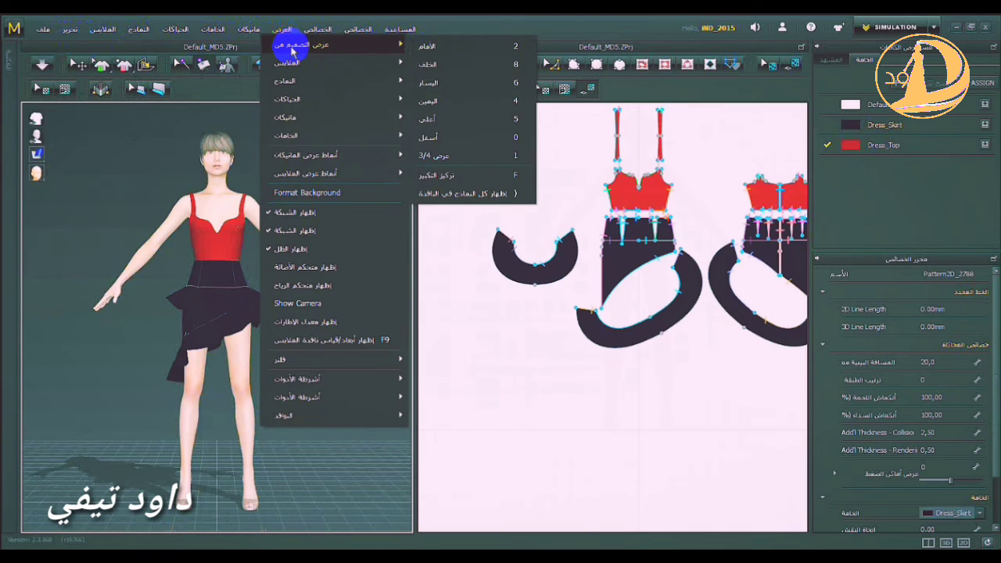
click(428, 50)
click(288, 30)
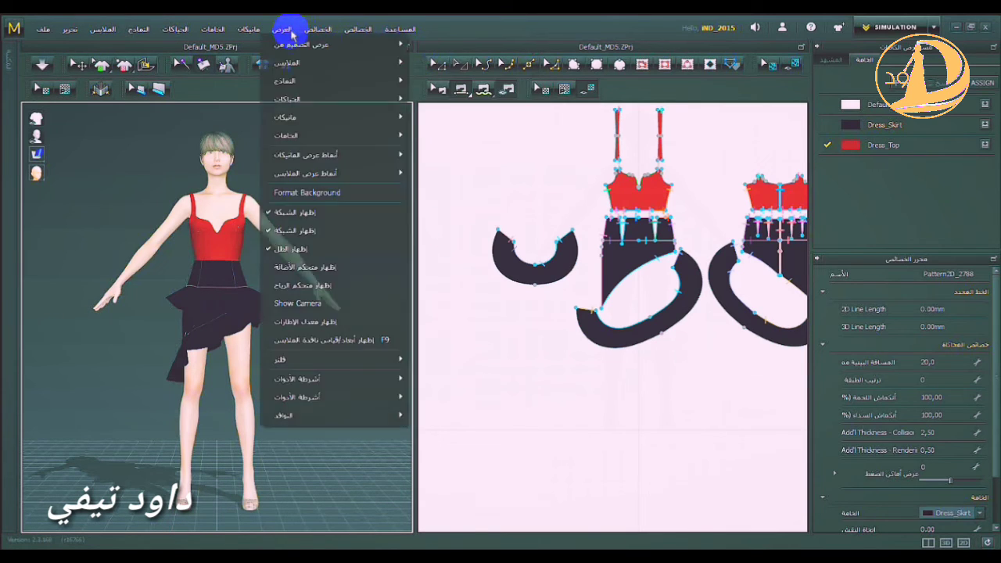
mouse_move(297, 45)
click(425, 67)
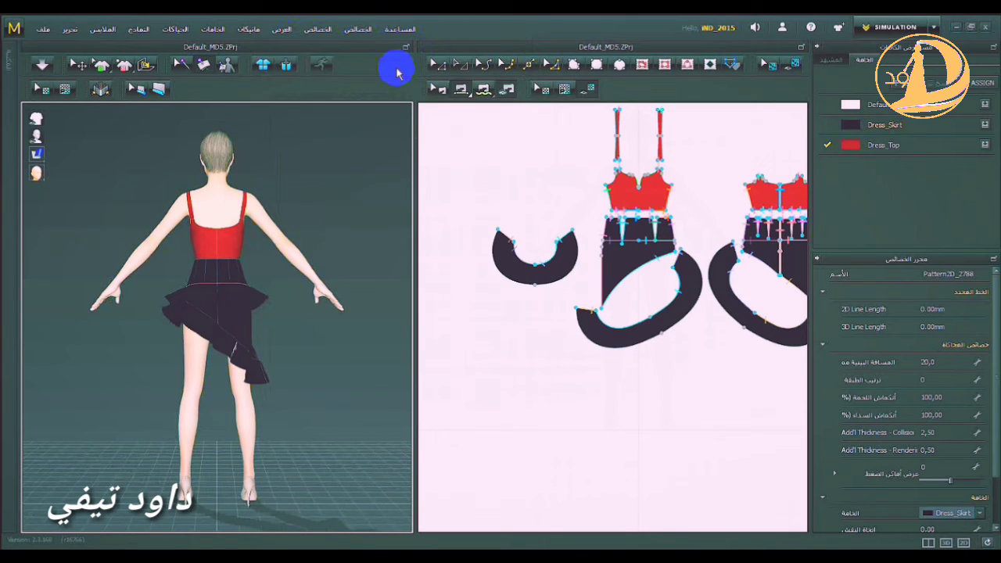
Step: Switch the 3D window to the top view of the avatar
click(282, 31)
mouse_move(390, 78)
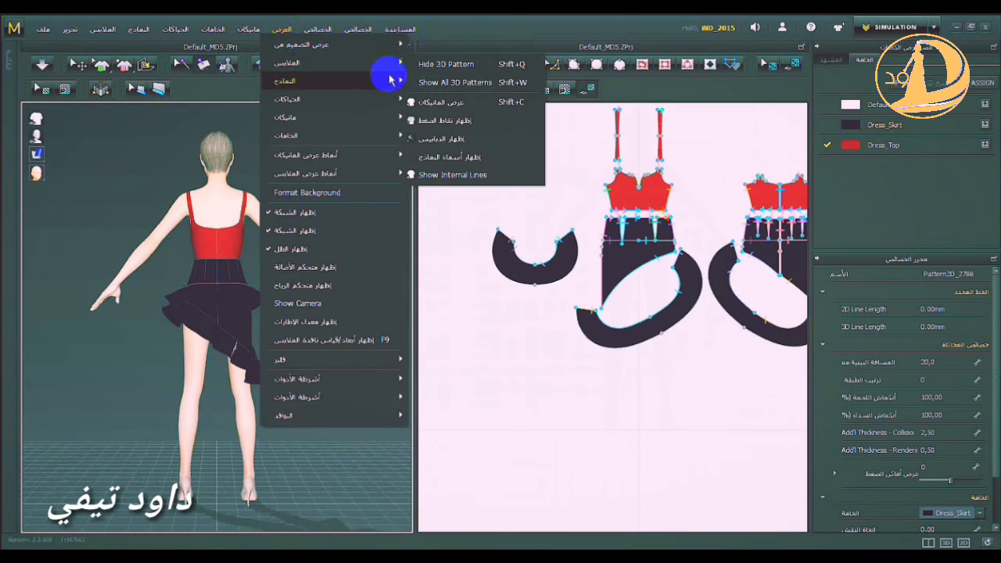
mouse_move(389, 45)
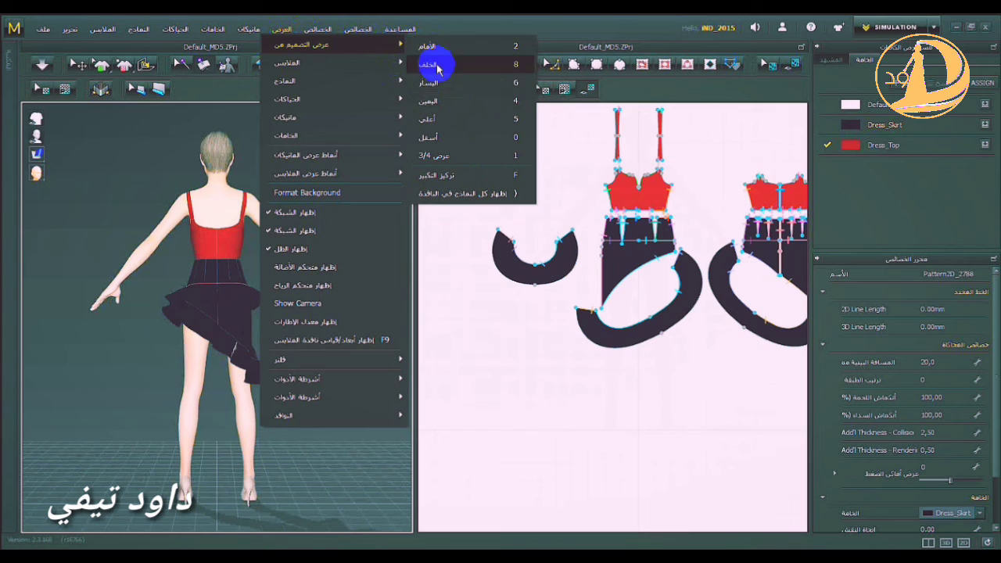
click(439, 119)
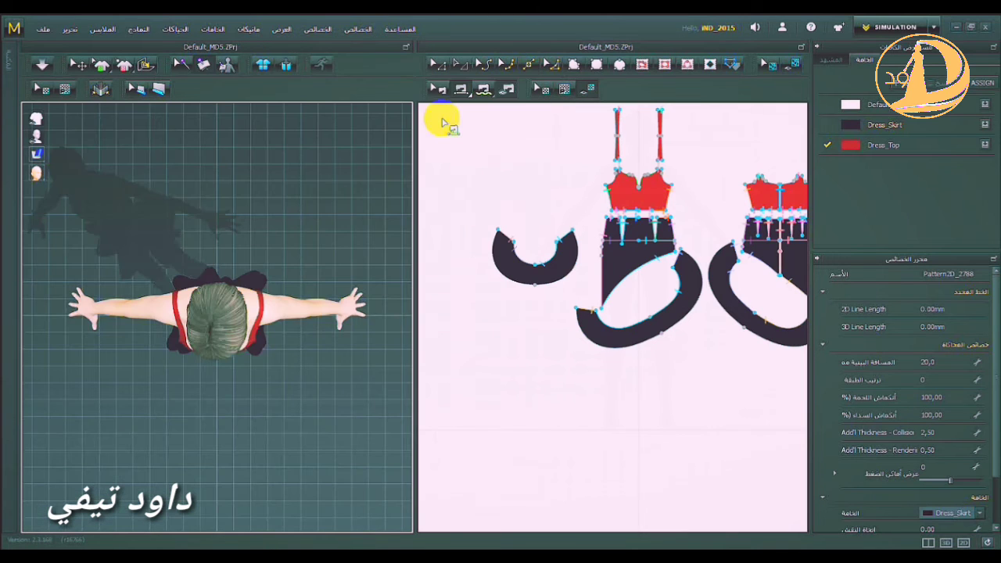
Step: Show the dressed avatar from the bottom view and in the 3/4 view in the 3D window
click(283, 30)
mouse_move(313, 45)
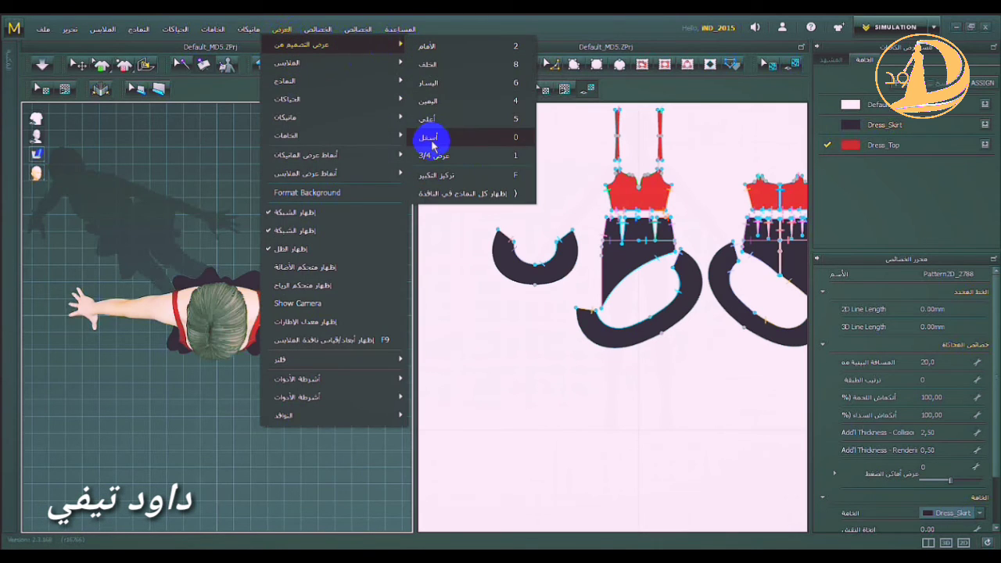
click(436, 137)
click(282, 29)
mouse_move(401, 45)
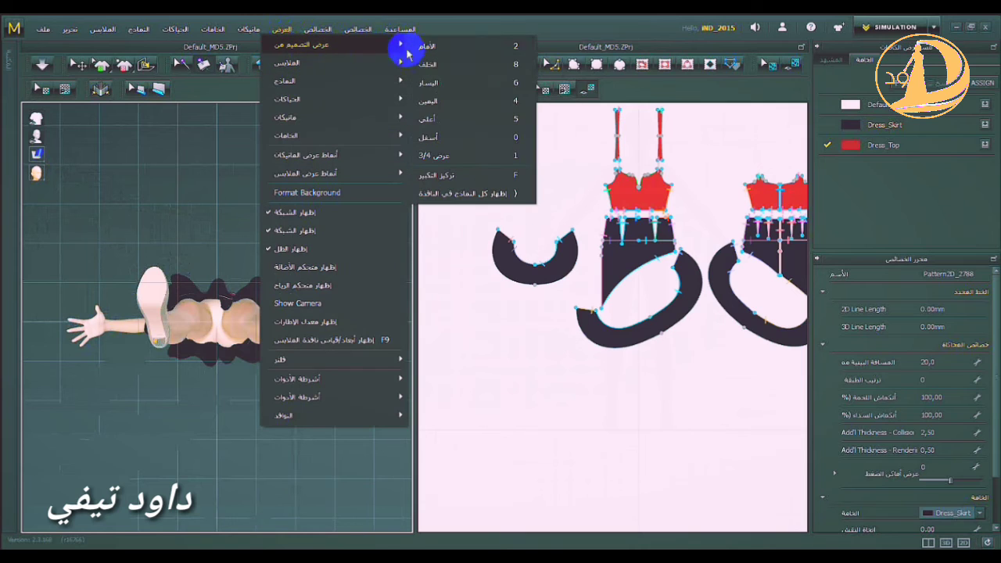
click(442, 156)
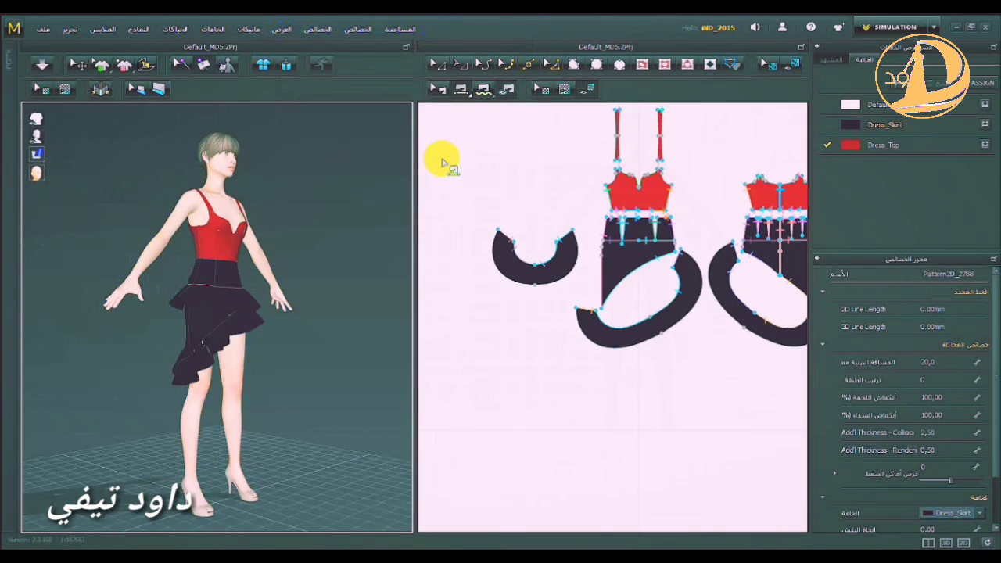
click(342, 175)
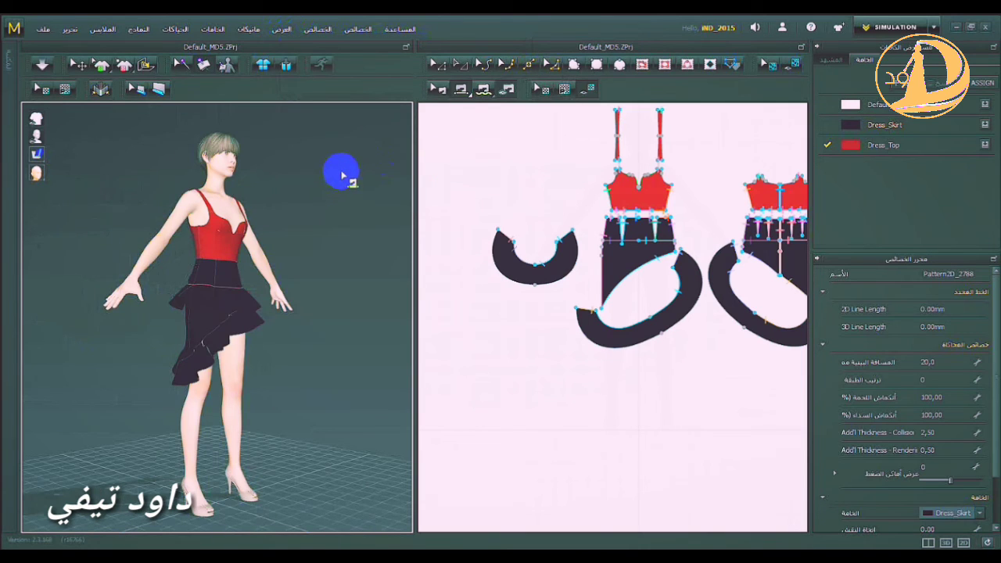
Step: Return the 3D window to the front view of the dressed avatar
click(320, 29)
mouse_move(287, 29)
mouse_move(291, 63)
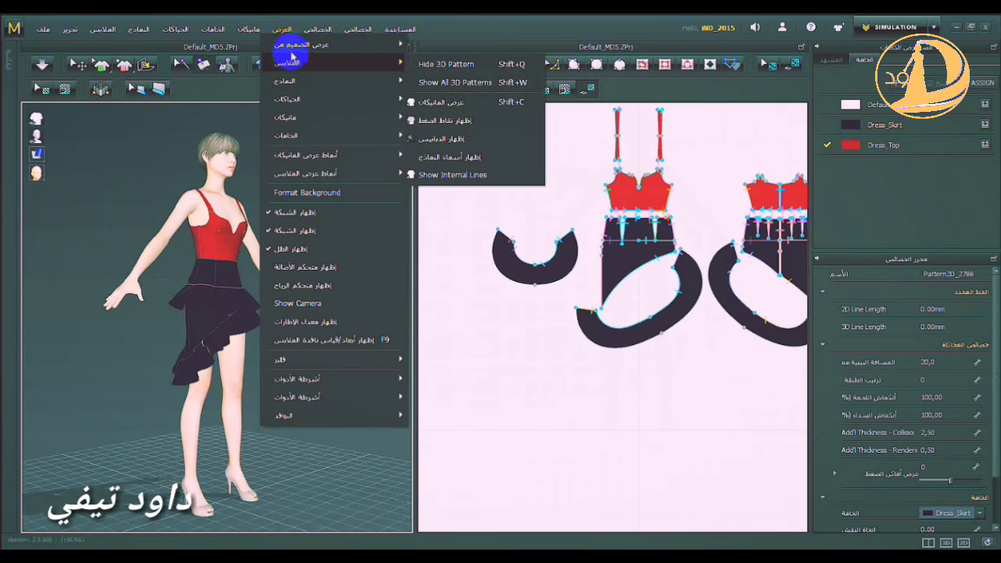
mouse_move(313, 45)
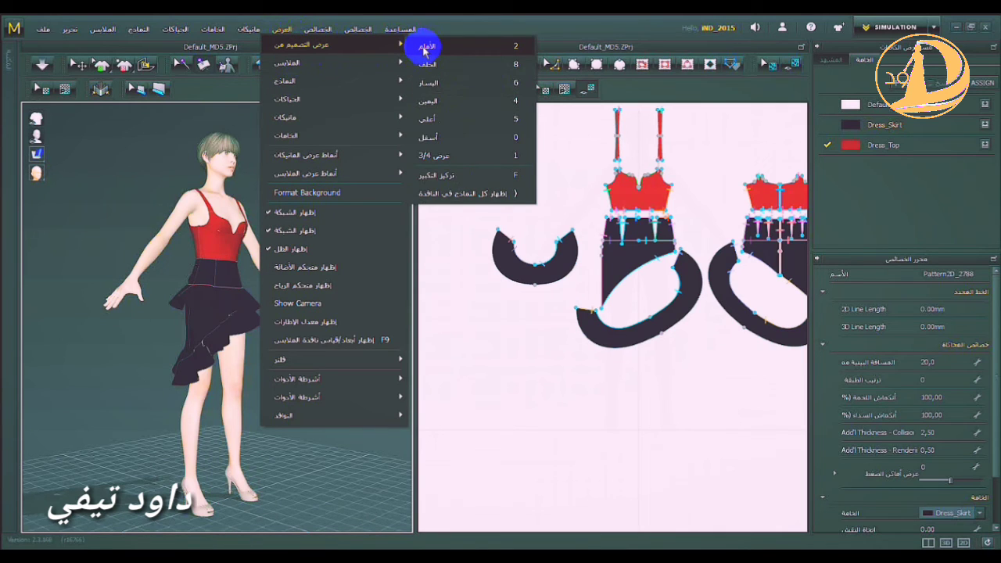
click(425, 48)
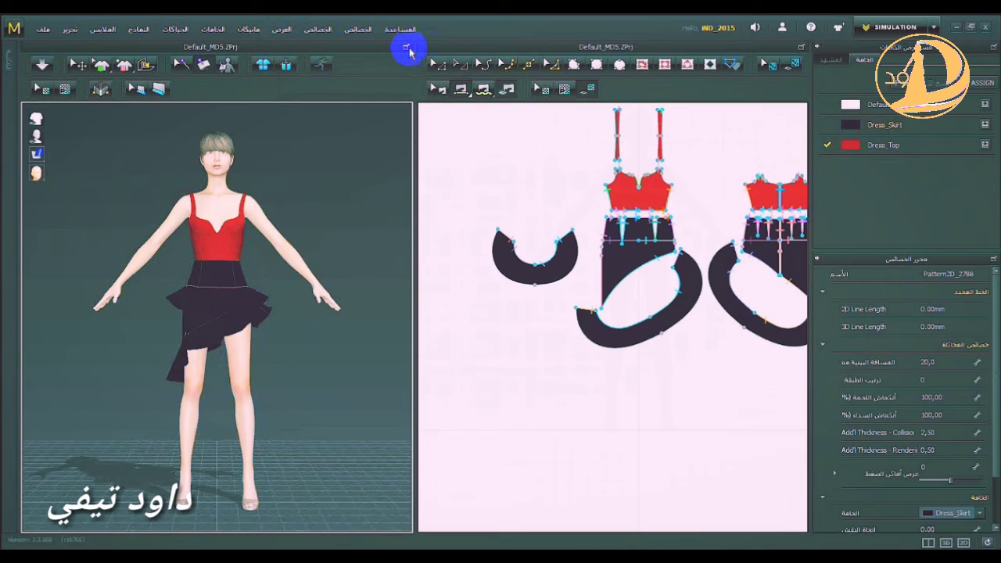
Step: Set the simulation quality to Complete
click(372, 31)
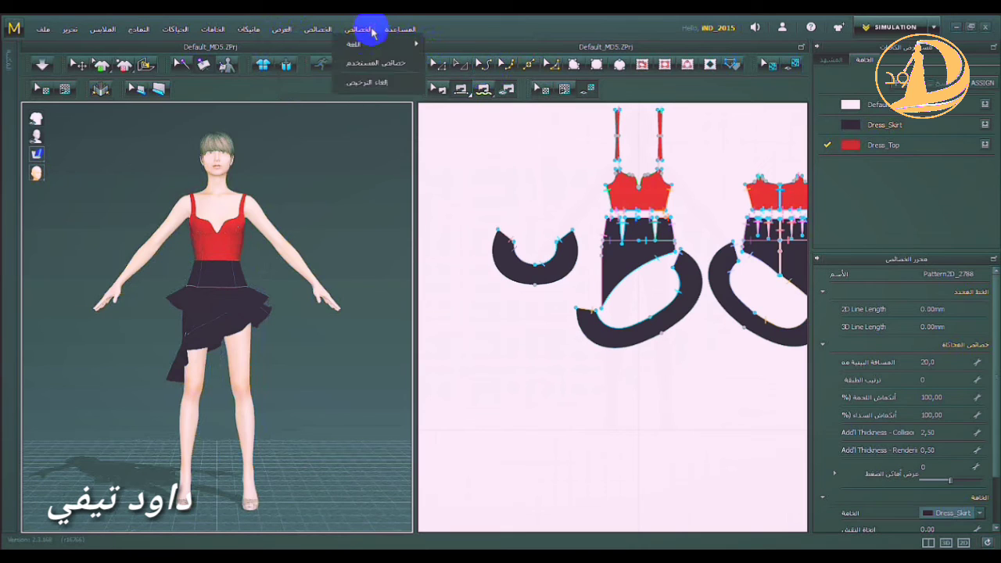
click(326, 29)
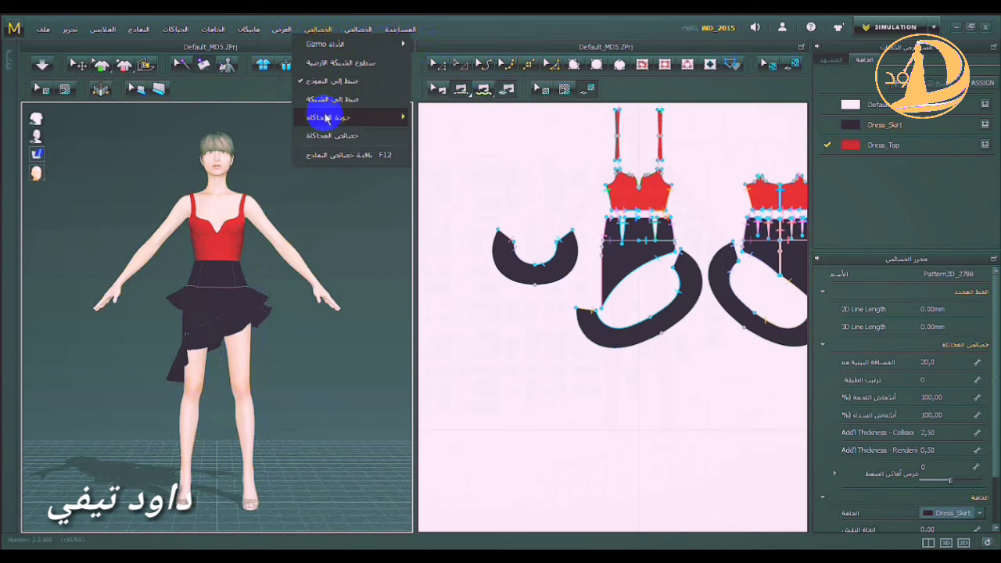
mouse_move(326, 116)
click(430, 131)
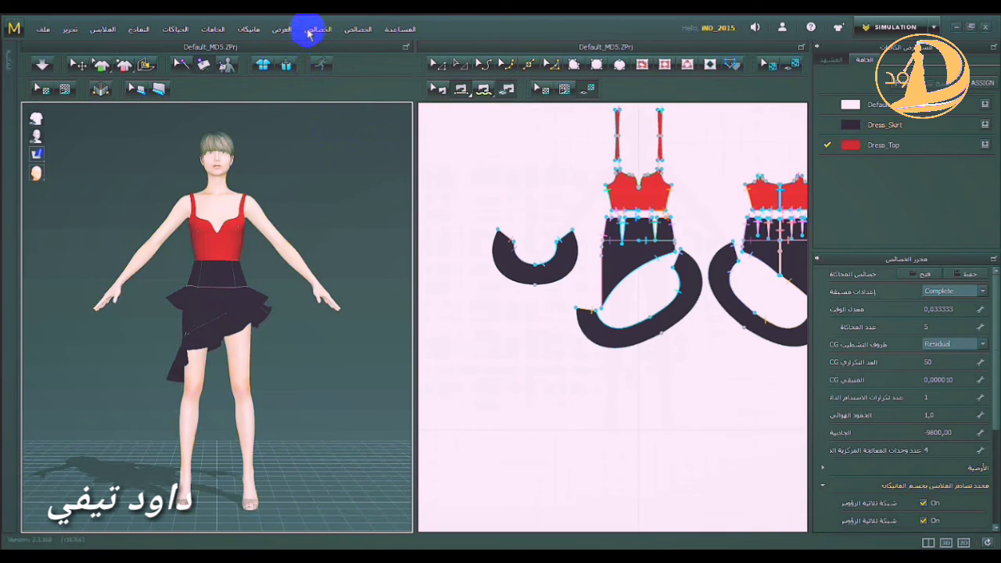
click(43, 30)
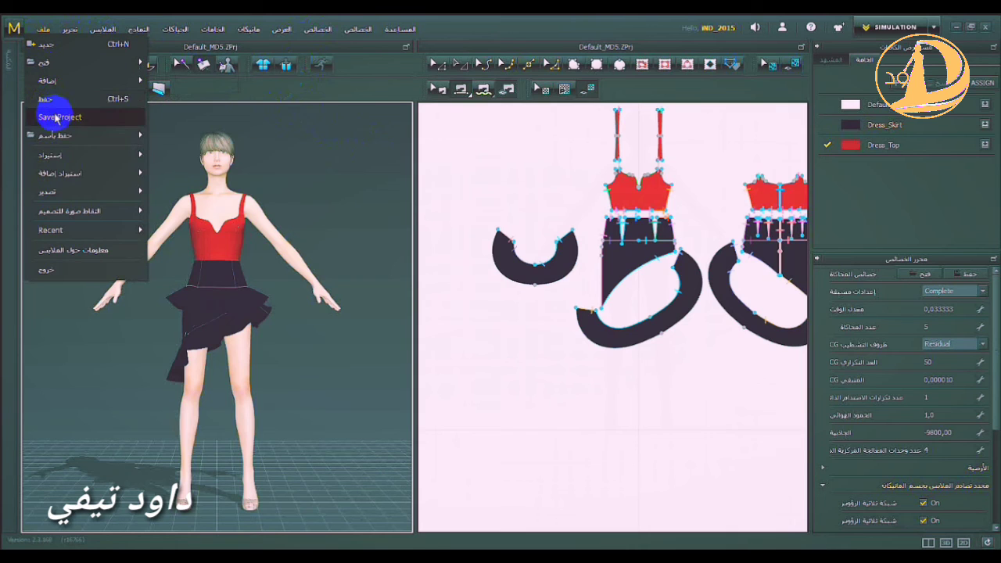
mouse_move(57, 145)
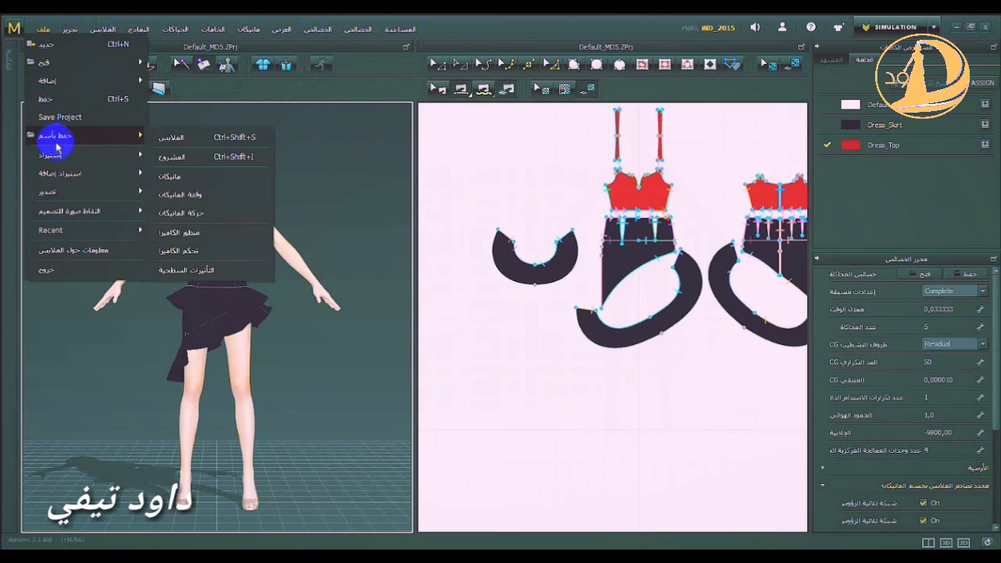
click(201, 233)
click(478, 22)
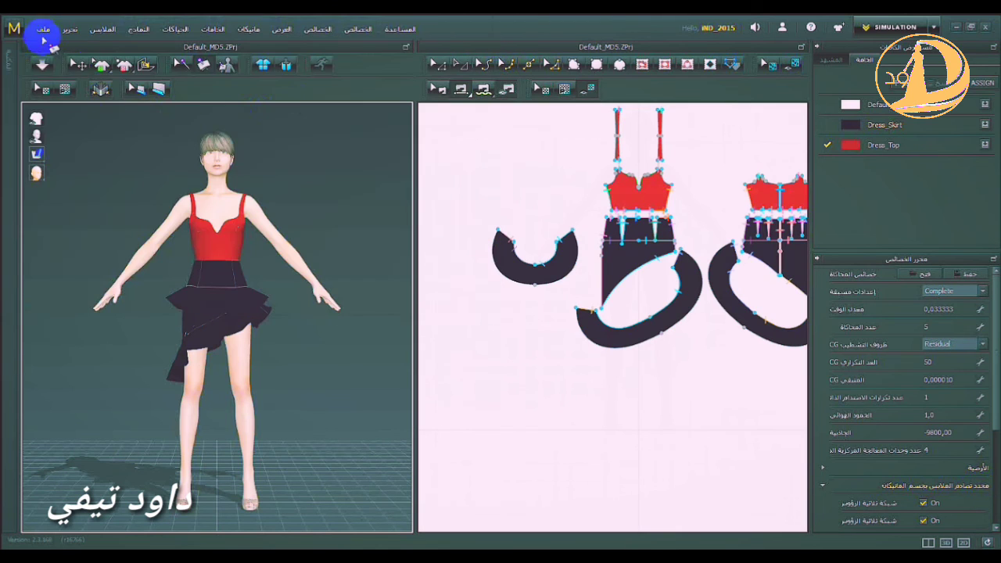
Step: Save a snapshot of the 3D window to the desktop (Bureau) as a PNG file, with the custom portrait size at 72 ppi
click(43, 29)
mouse_move(58, 219)
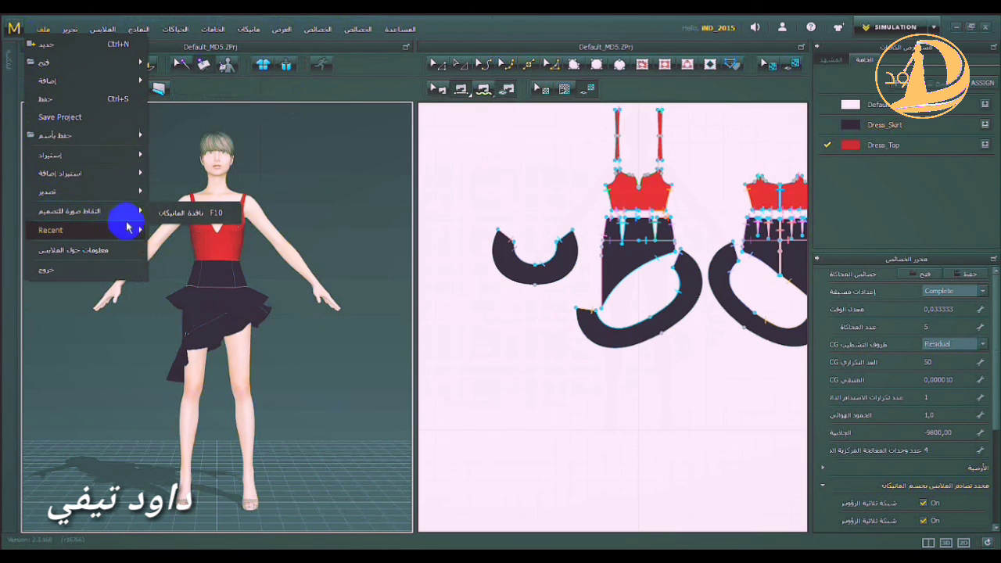
click(182, 219)
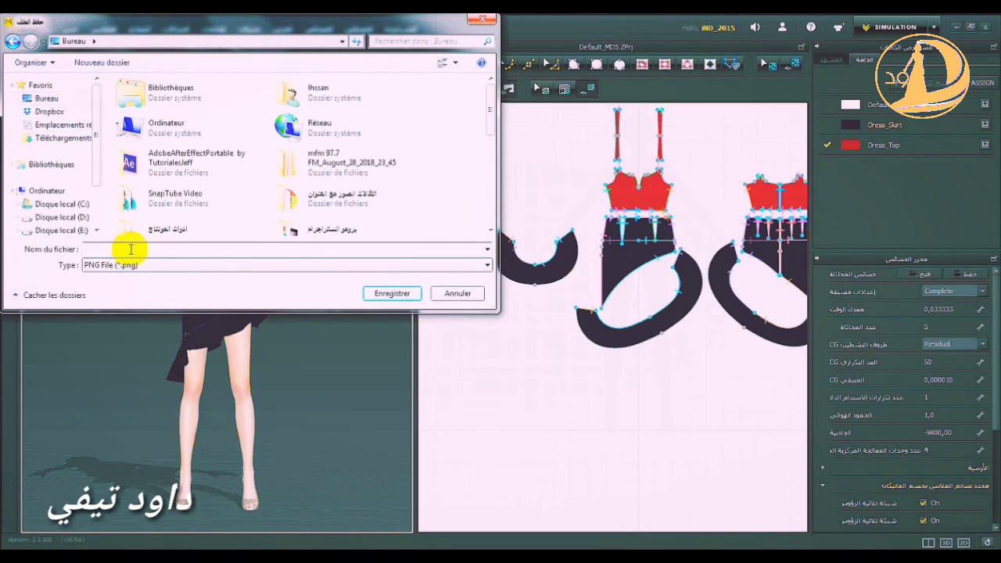
click(392, 293)
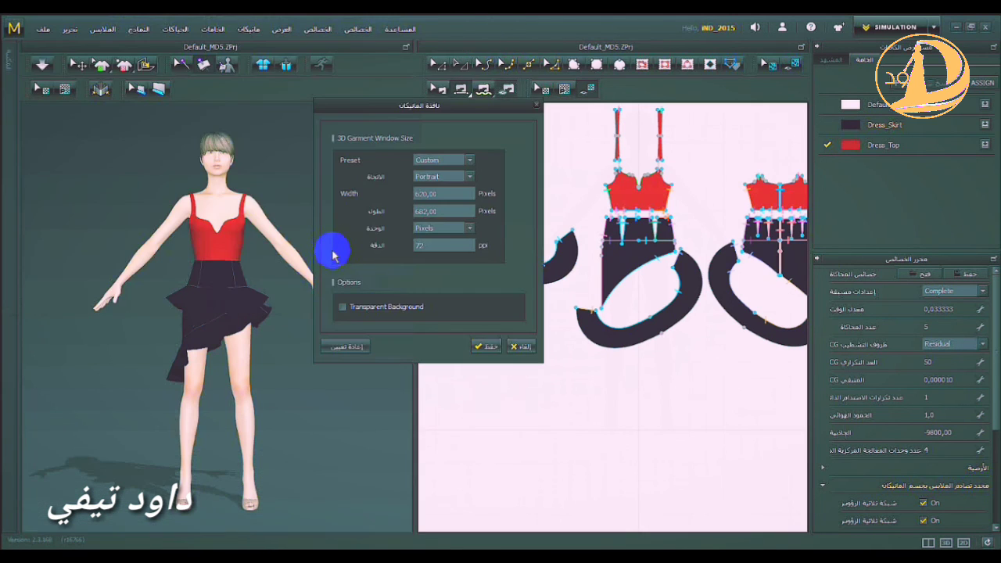
click(486, 346)
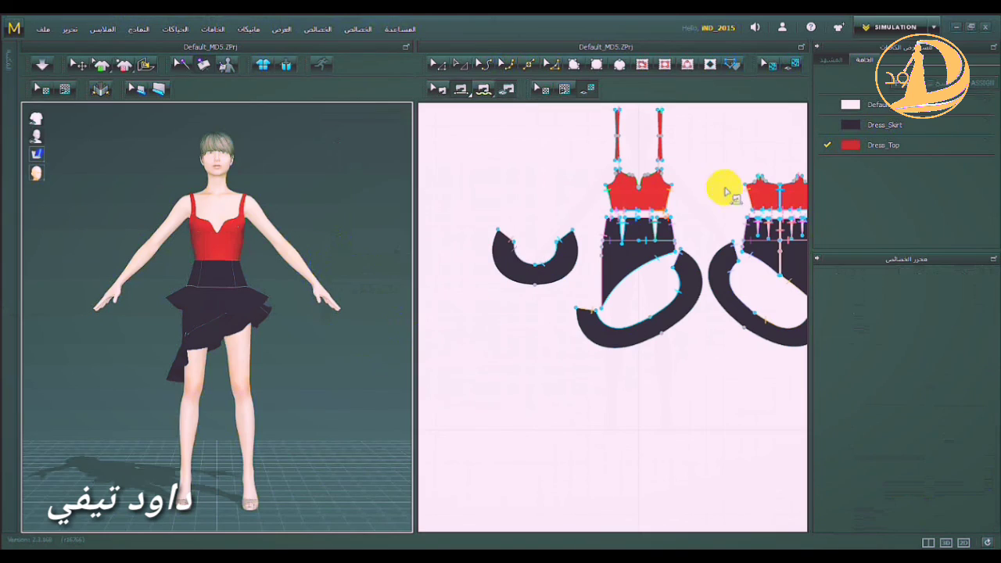
Step: Switch to the desktop and open the saved snapshot image in the Windows photo viewer
click(956, 27)
click(381, 165)
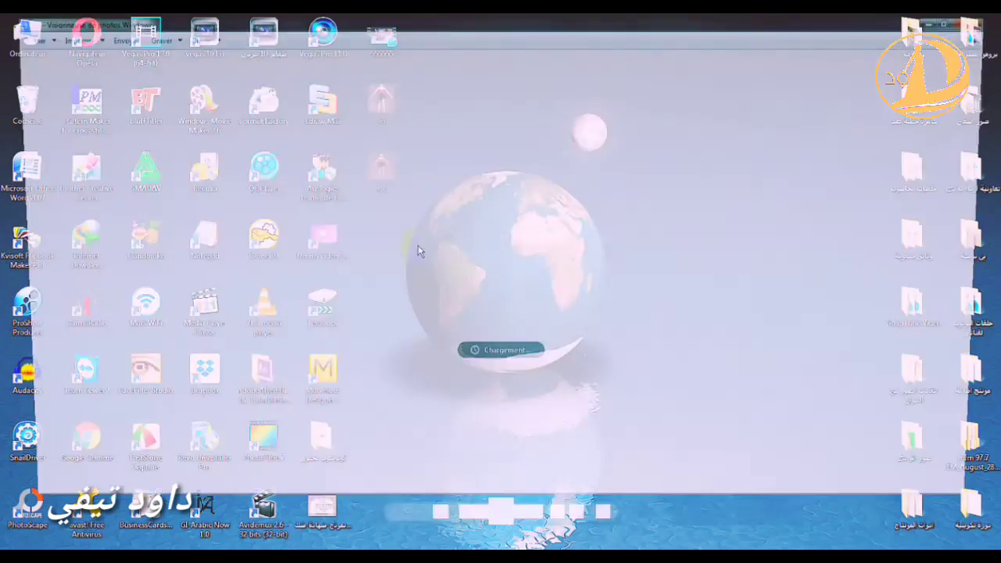